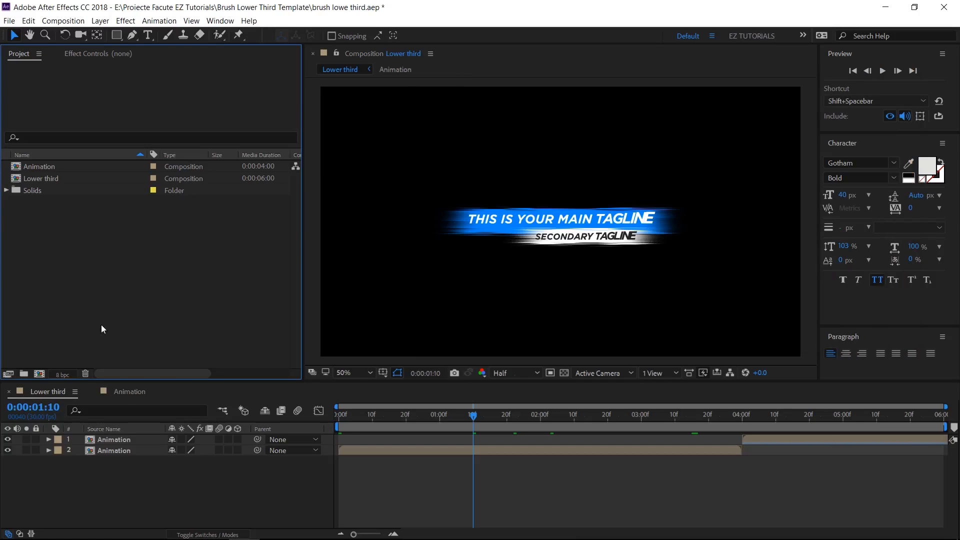
# Display the controller layer's effect controls in the Animation composition
pyautogui.click(124, 395)
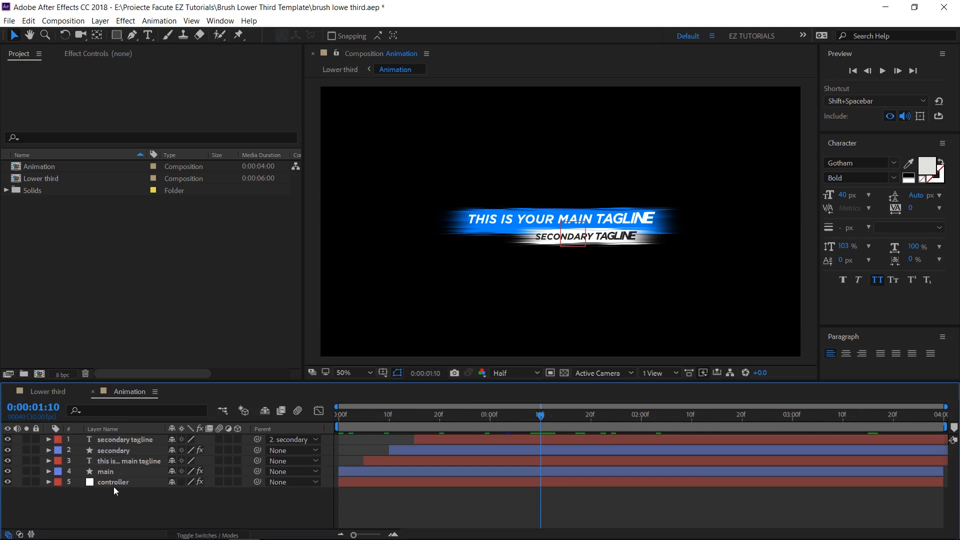
pyautogui.click(112, 483)
pyautogui.click(100, 52)
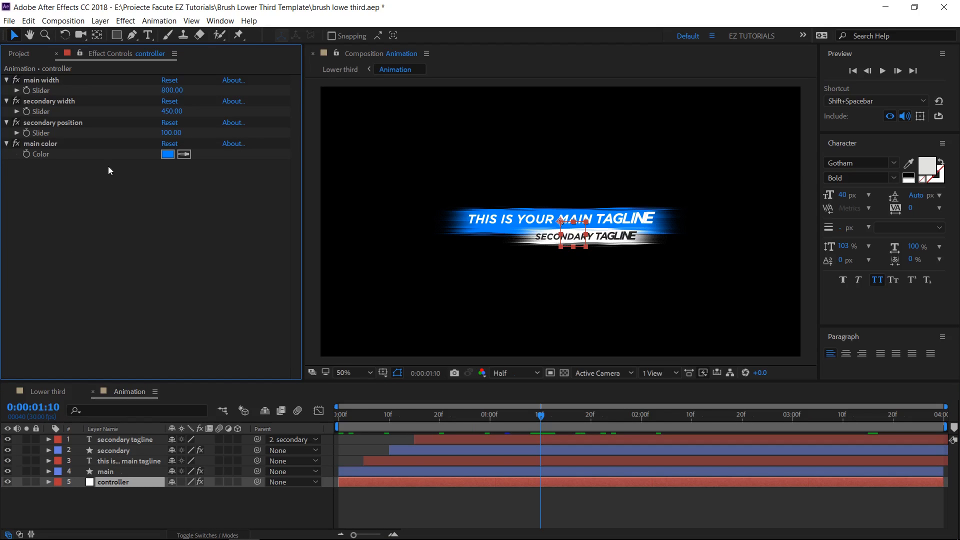
# Open Essential Graphics, dock it beside the Effect Controls, and choose Lower third as the master composition
pyautogui.click(220, 21)
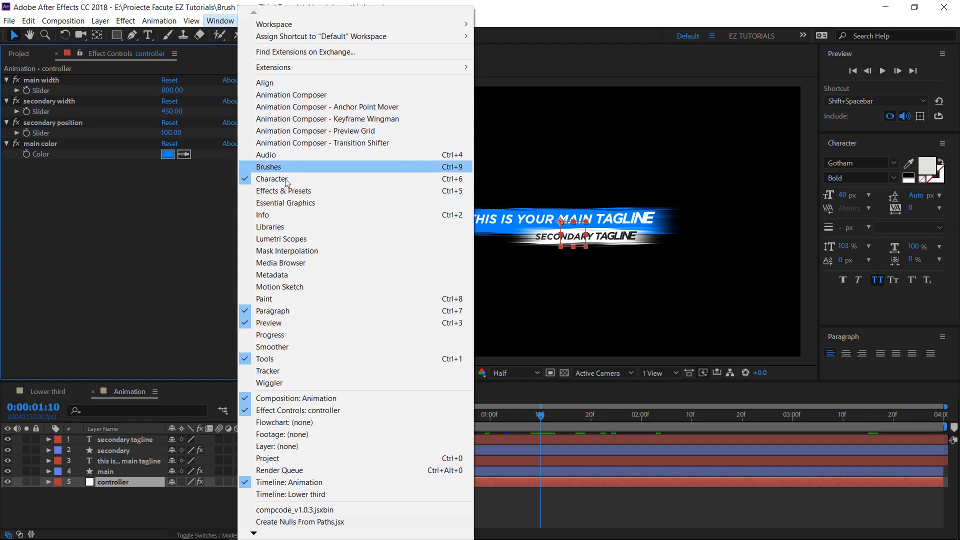
pyautogui.click(284, 203)
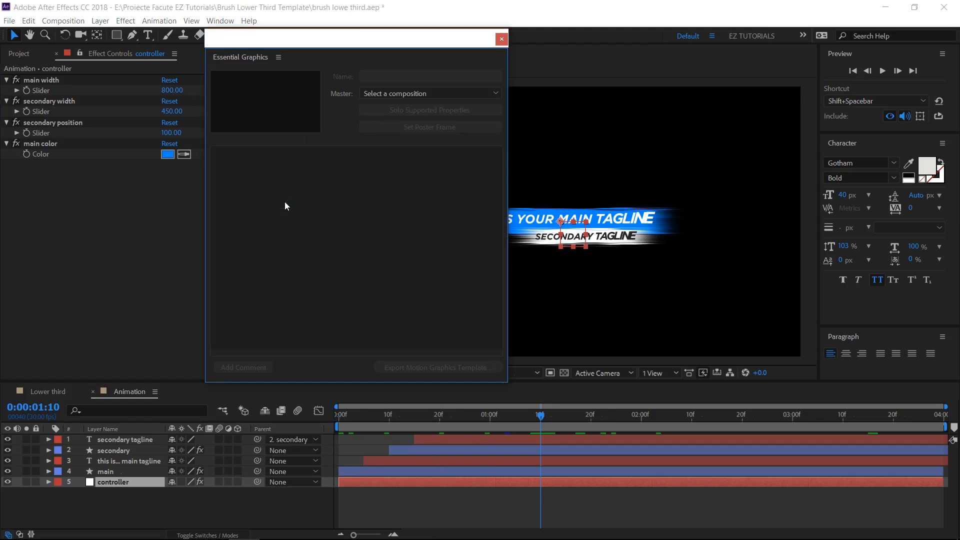
pyautogui.moveTo(254, 58); pyautogui.dragTo(184, 50)
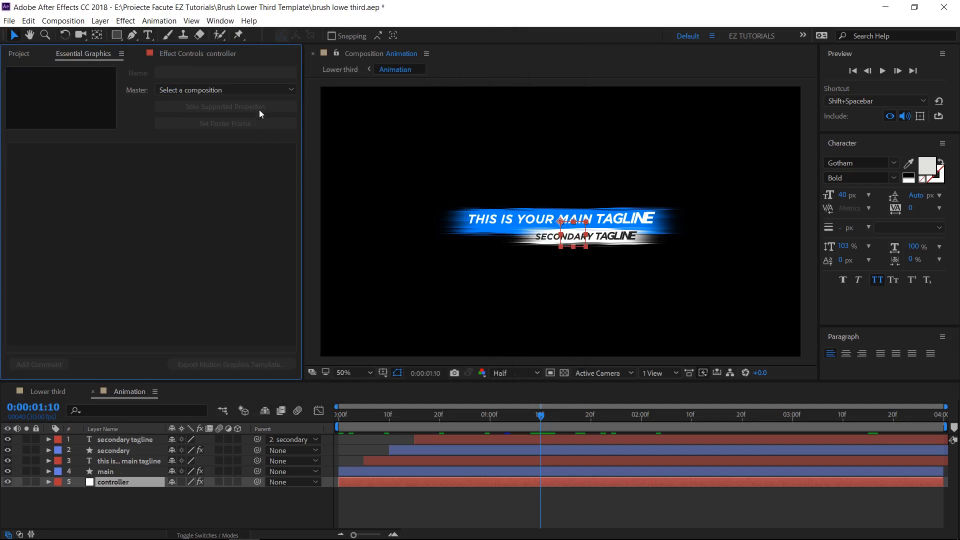
pyautogui.click(260, 91)
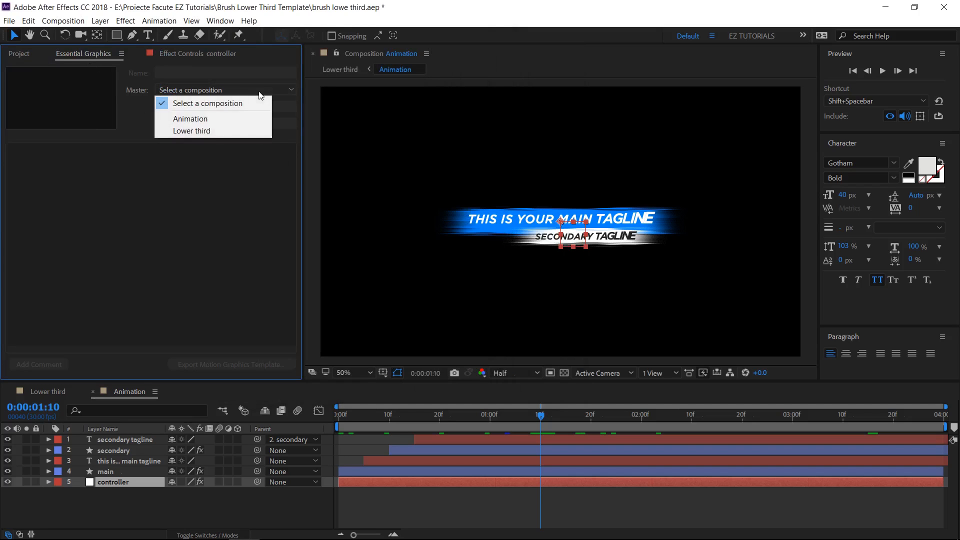
pyautogui.click(211, 132)
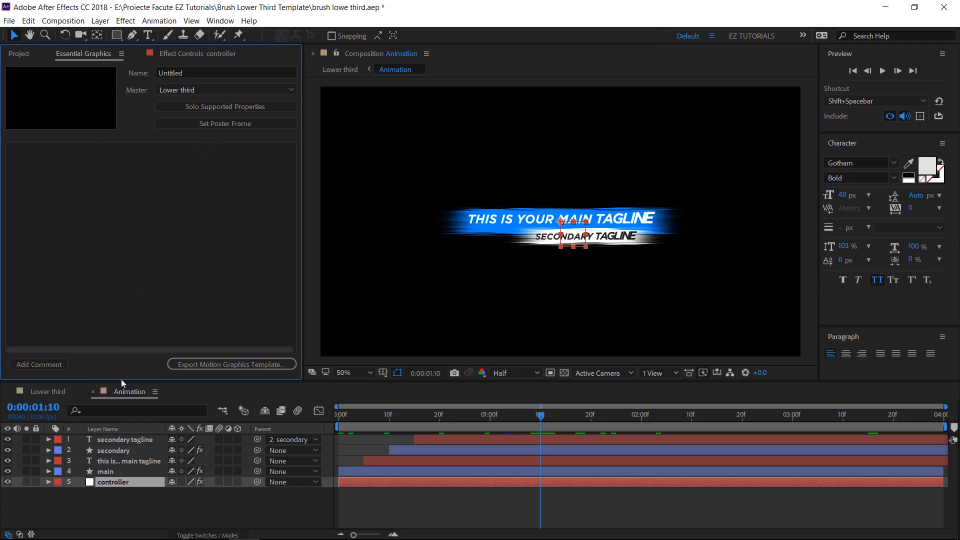
# Add the controller layer's main width slider from the Animation composition to the template's controls
pyautogui.click(126, 393)
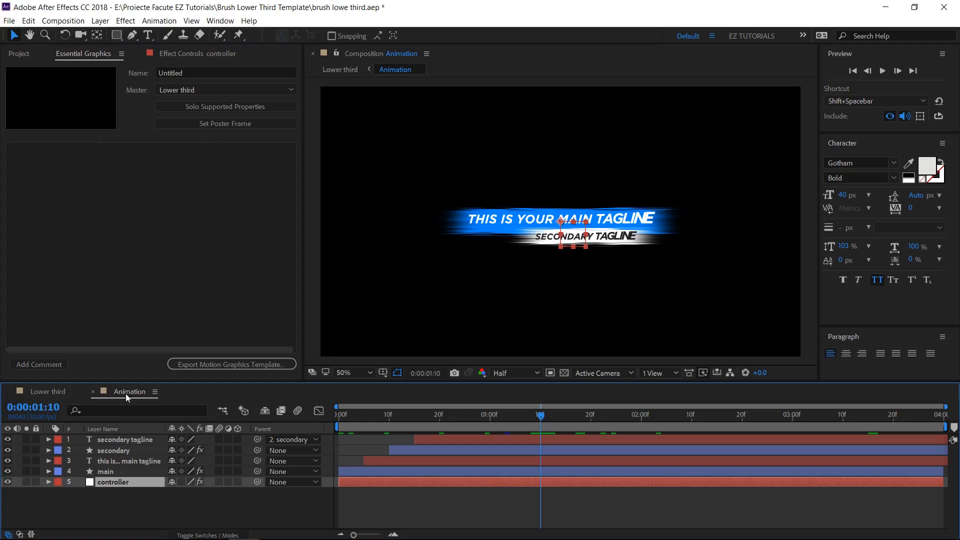
pyautogui.click(49, 483)
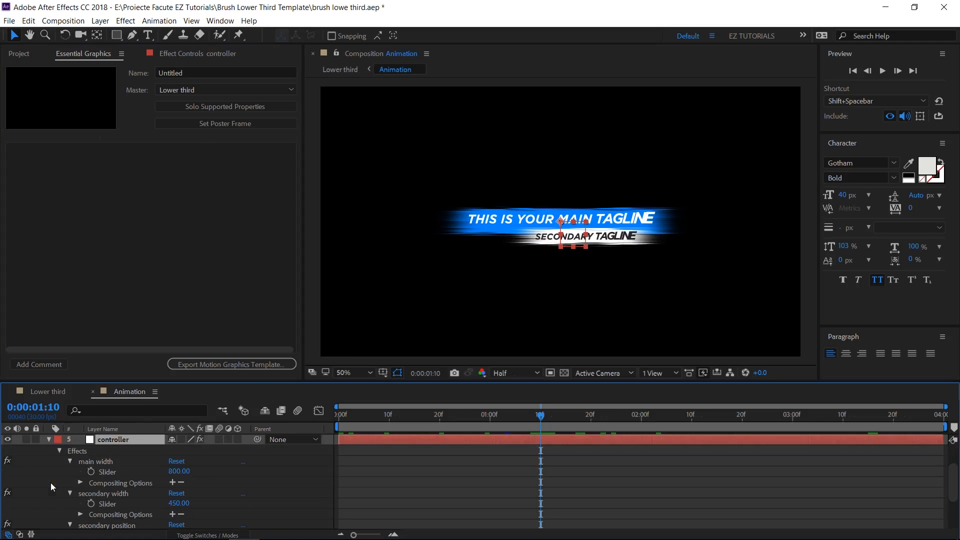
pyautogui.scroll(2, 61, 450)
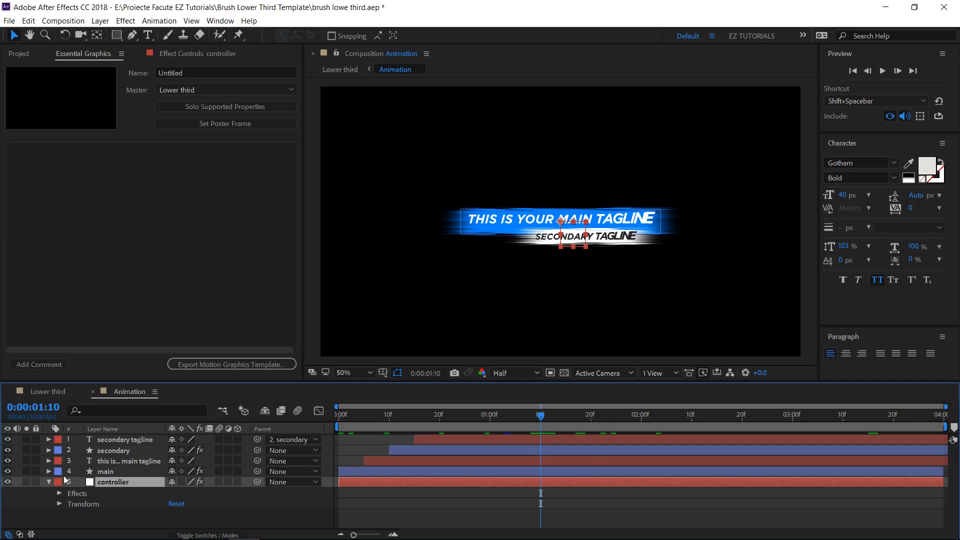
pyautogui.scroll(-3, 61, 494)
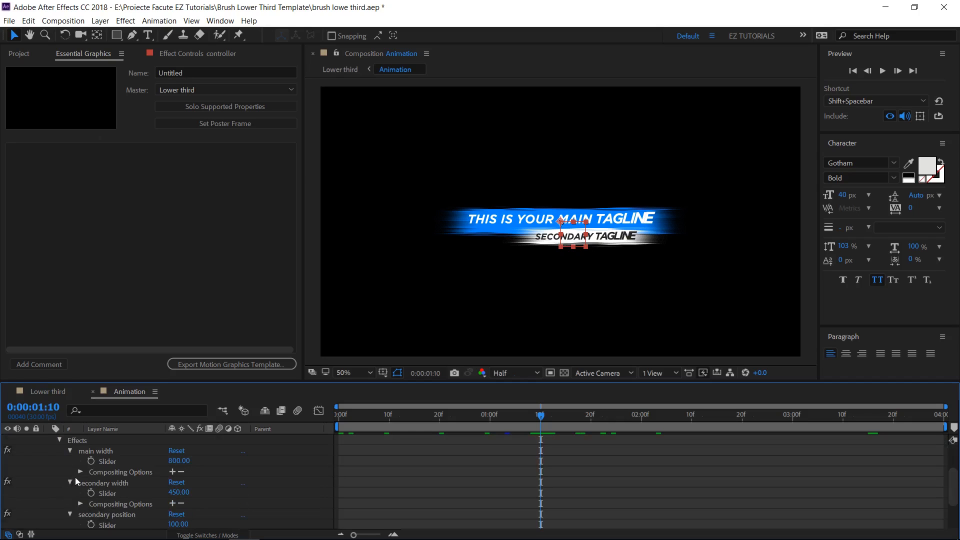
pyautogui.click(107, 461)
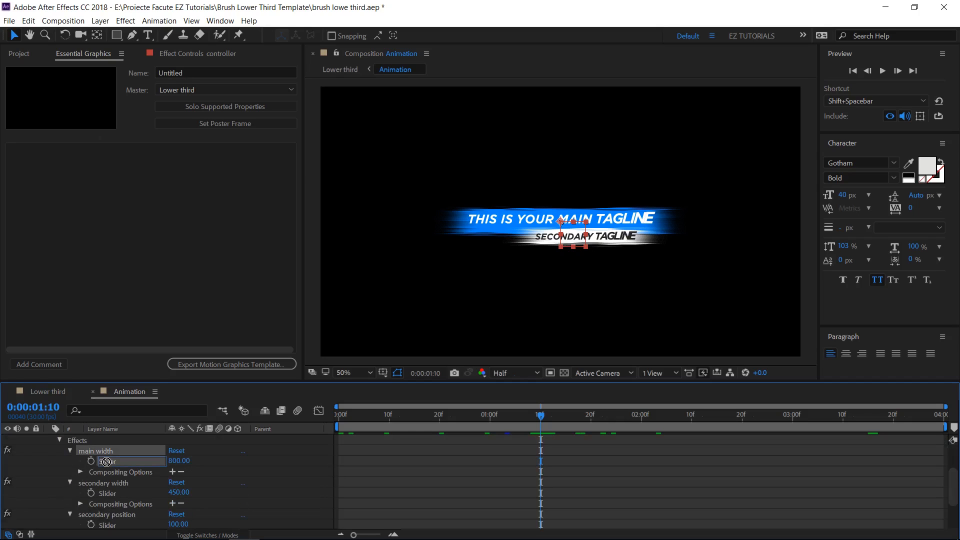
pyautogui.moveTo(107, 461); pyautogui.dragTo(85, 238)
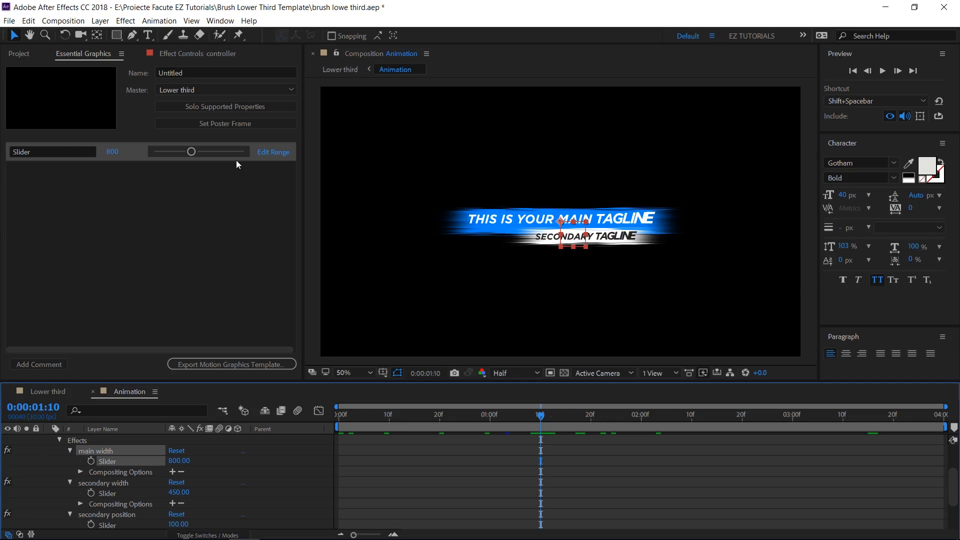
# Rename the added slider control as "Main width" and check its range settings
pyautogui.click(42, 152)
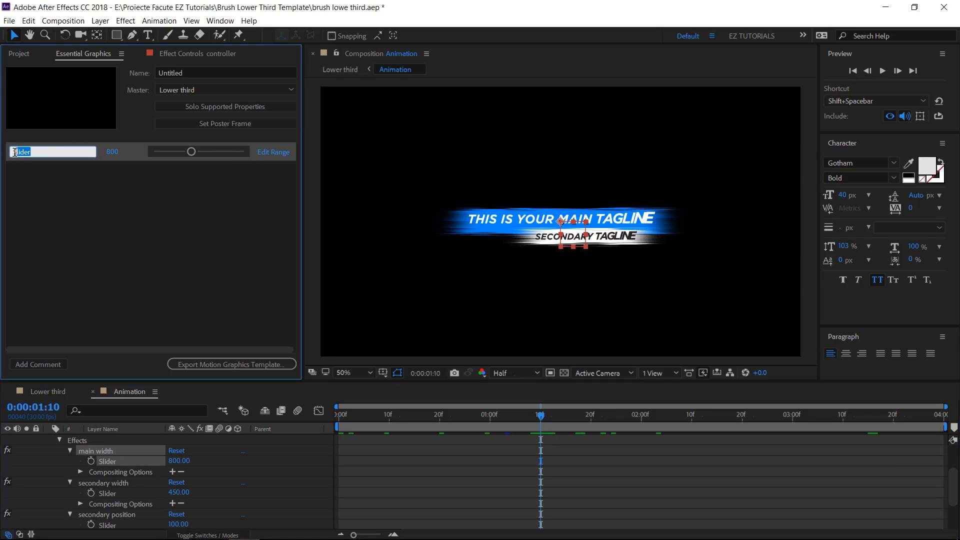
pyautogui.write('Main width')
pyautogui.click(101, 177)
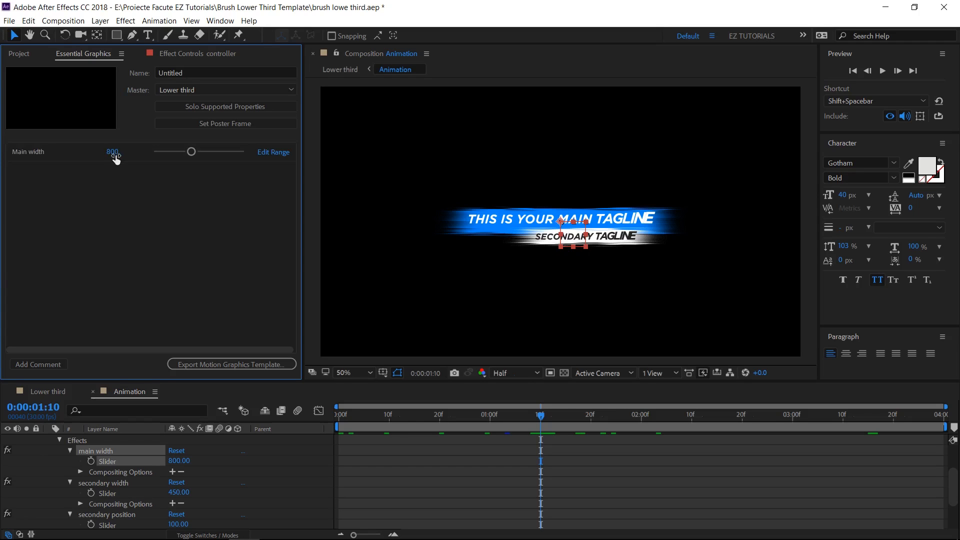
pyautogui.click(274, 152)
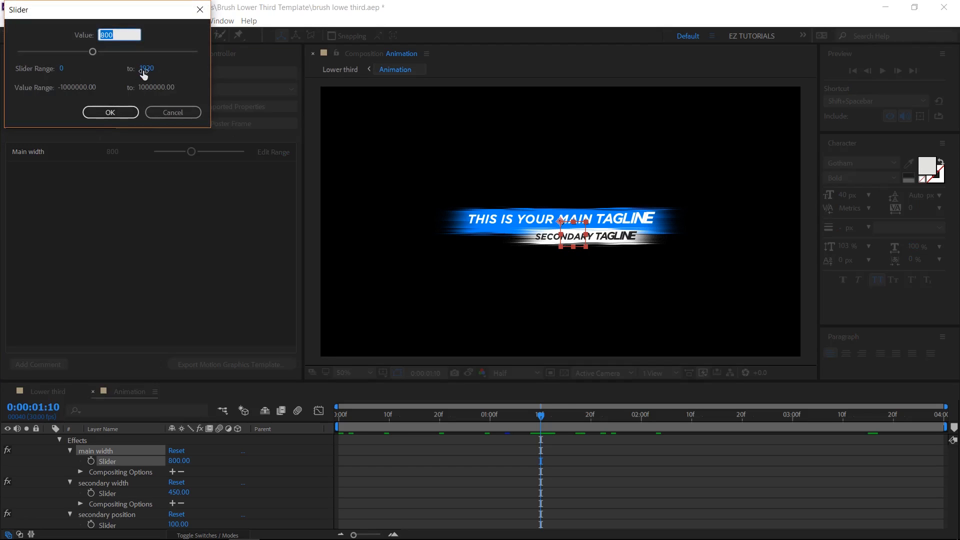
pyautogui.click(132, 113)
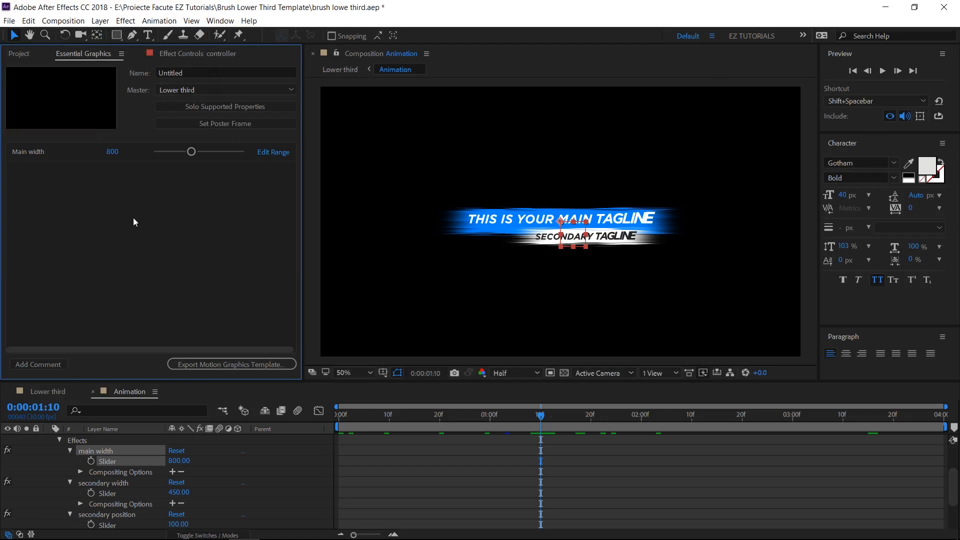
# Add the controller's secondary width slider to the template and name it "Secondary width"
pyautogui.moveTo(109, 494); pyautogui.dragTo(95, 278)
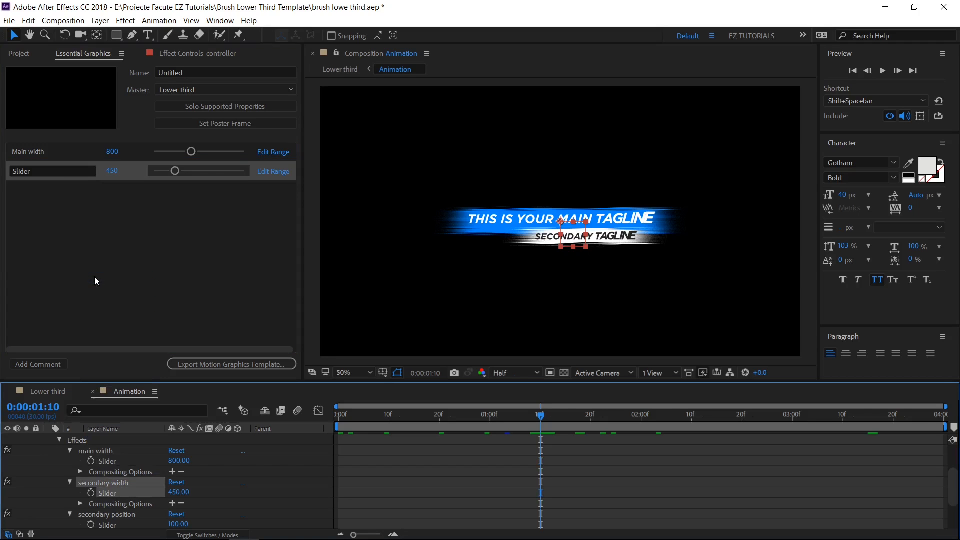
pyautogui.click(50, 170)
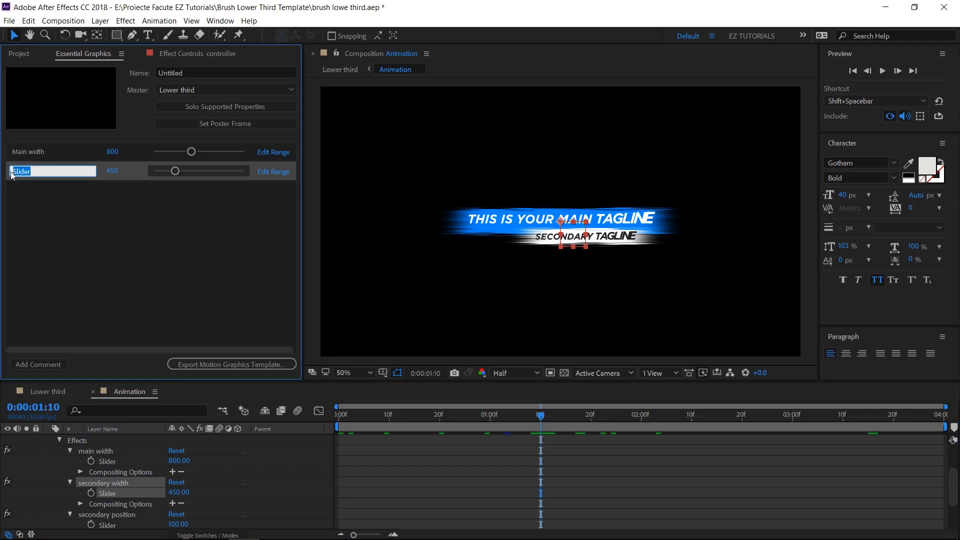
pyautogui.write('Secondary width')
pyautogui.press('Return')
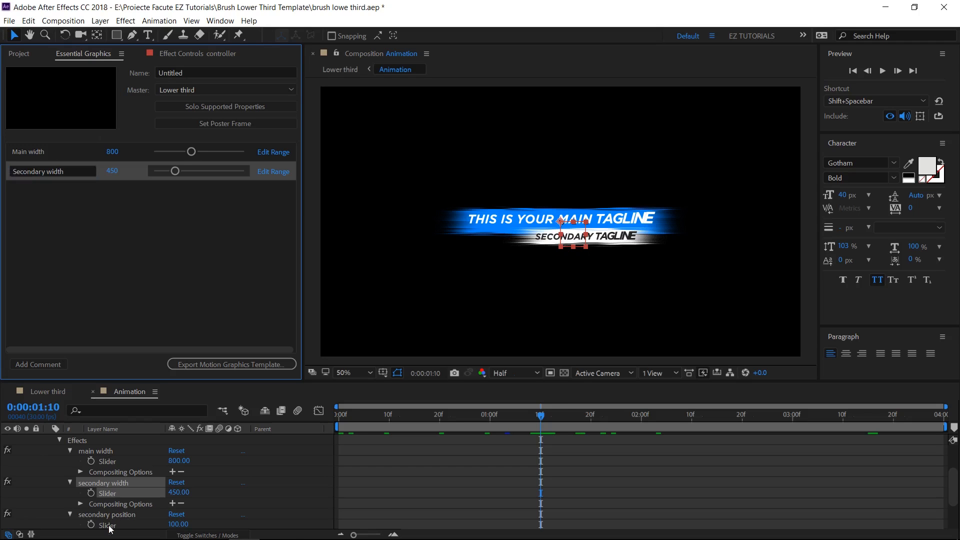
# Add the controller's secondary position slider to the template and name it "Secondary position"
pyautogui.moveTo(109, 527); pyautogui.dragTo(65, 285)
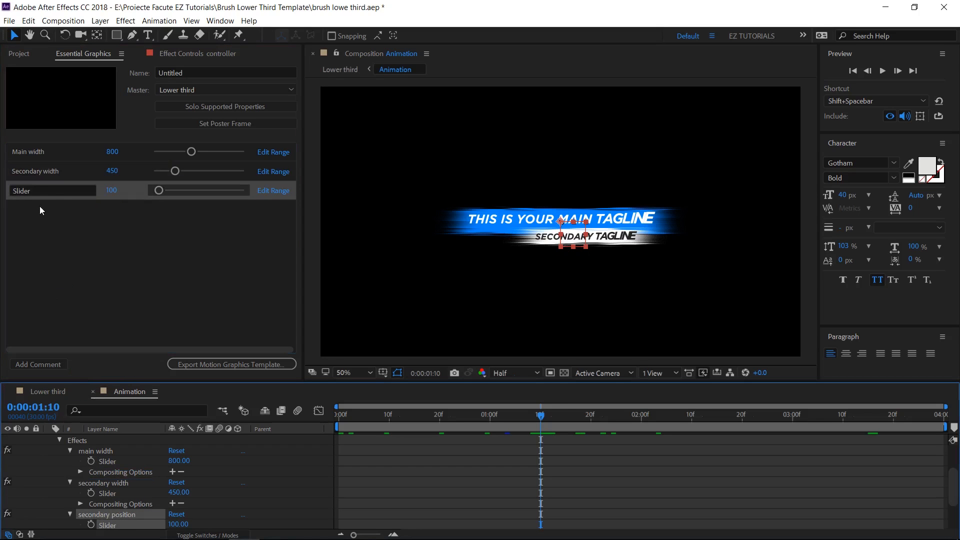
pyautogui.click(40, 190)
pyautogui.write('Seconda')
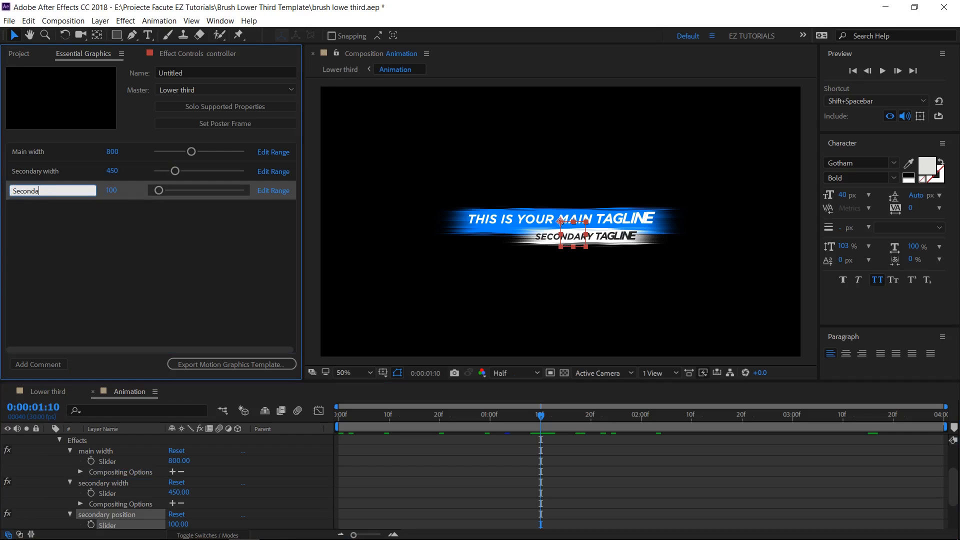
pyautogui.write('ry position')
pyautogui.press('Return')
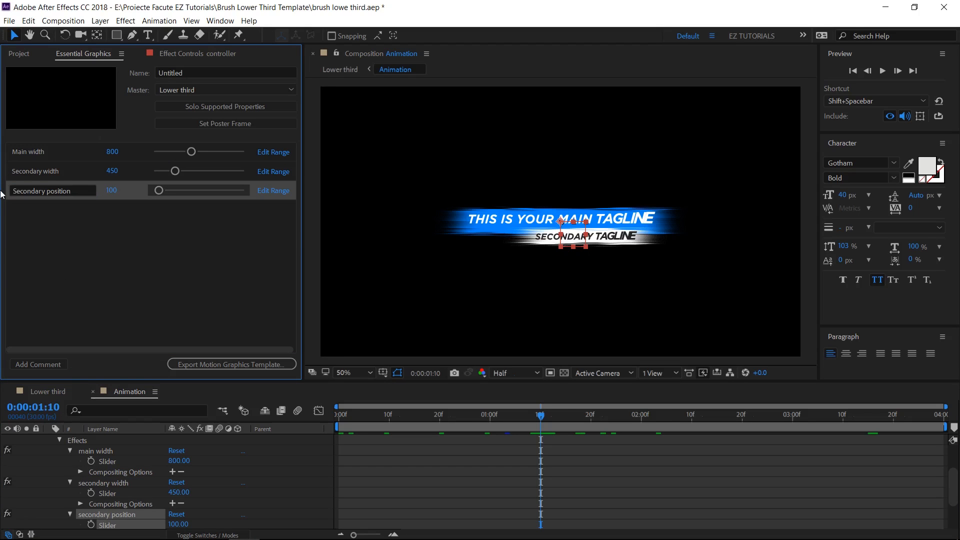
# Add the controller's main color property to the template and name it "Main color"
pyautogui.scroll(-3, 128, 497)
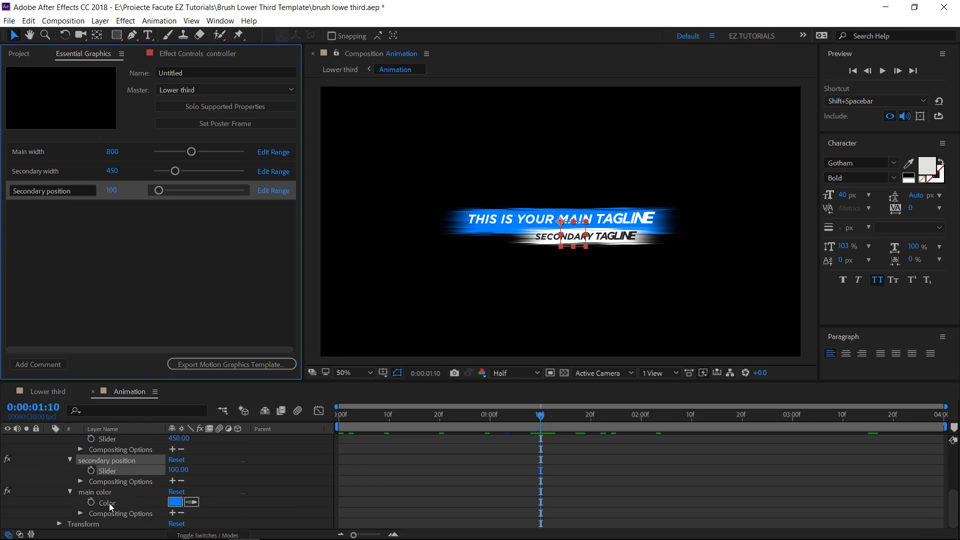
pyautogui.moveTo(109, 503); pyautogui.dragTo(98, 295)
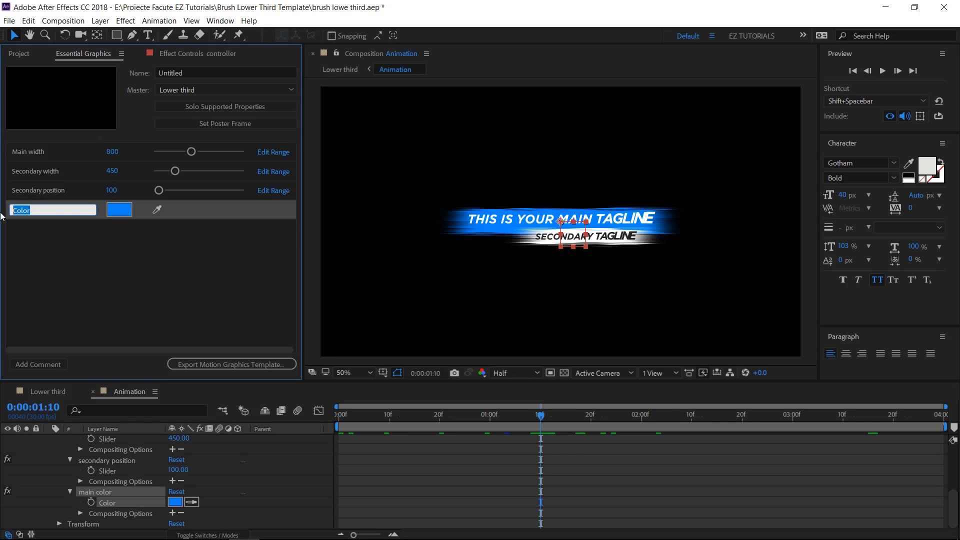
pyautogui.write('Main color')
pyautogui.press('Return')
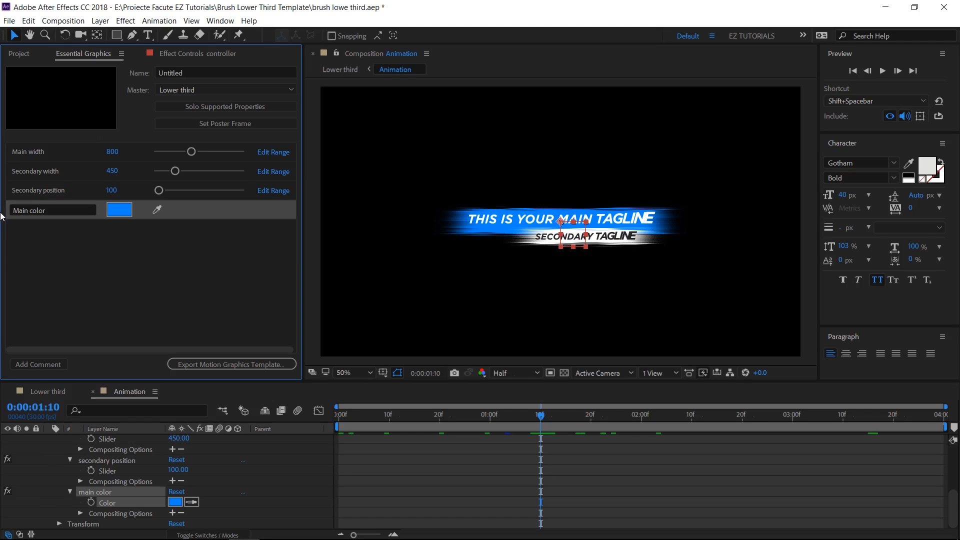
# Test the Main color control with a green and undo the color change
pyautogui.click(124, 212)
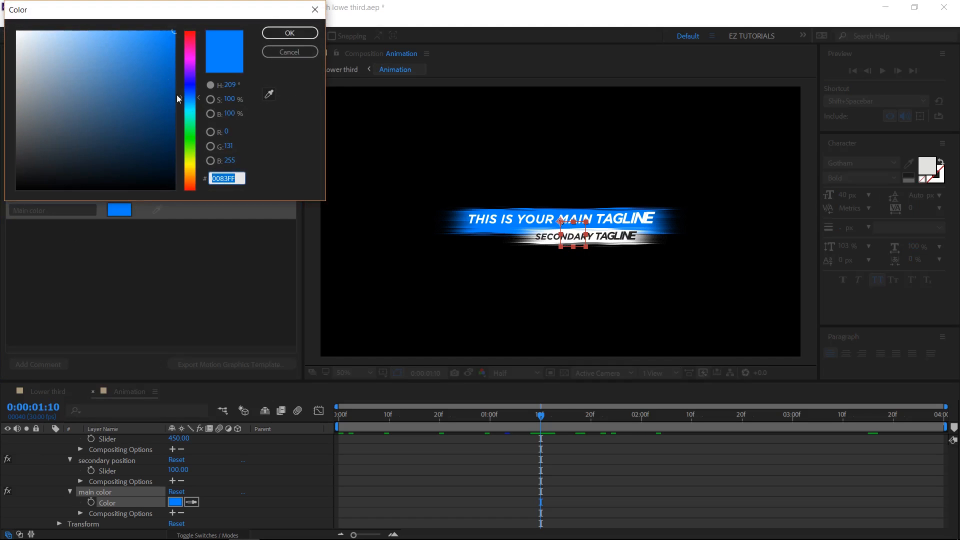
pyautogui.moveTo(195, 127); pyautogui.dragTo(194, 138)
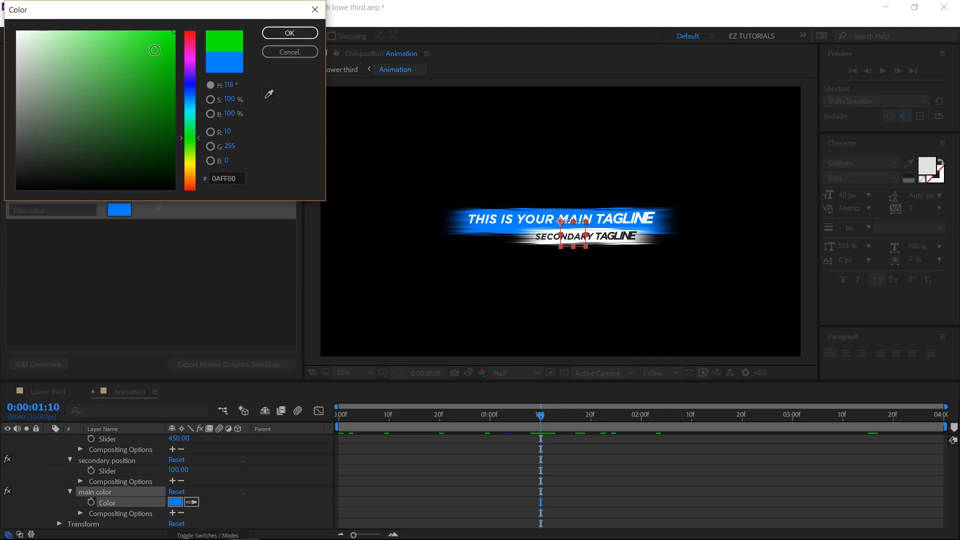
pyautogui.click(155, 50)
pyautogui.click(277, 34)
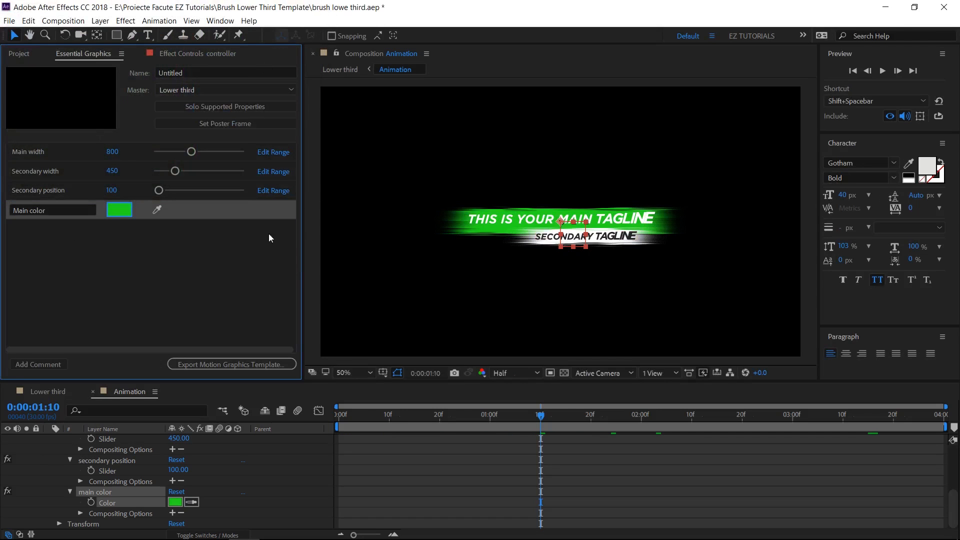
pyautogui.hotkey('ctrl', 'z')
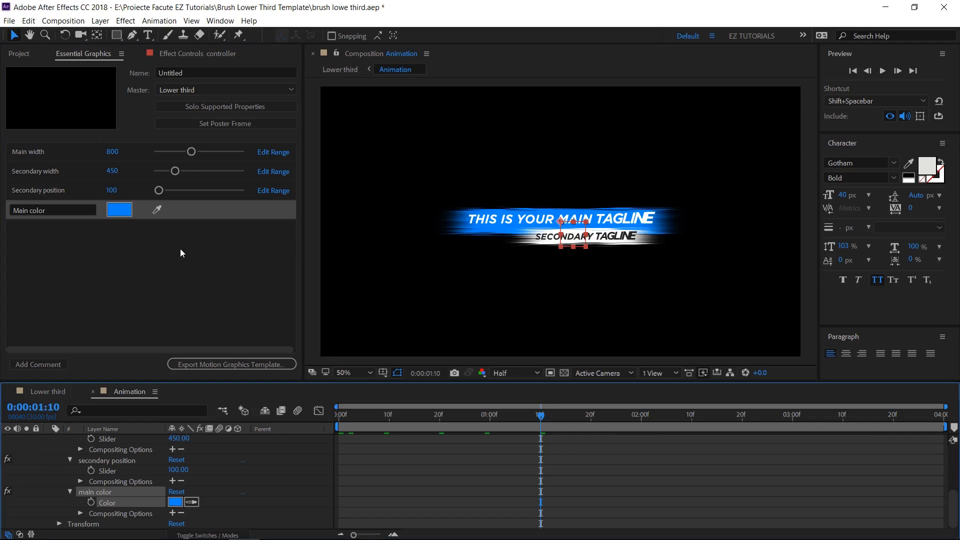
# Add the main tagline layer's Source Text property to the template and name it "Main text"
pyautogui.click(49, 481)
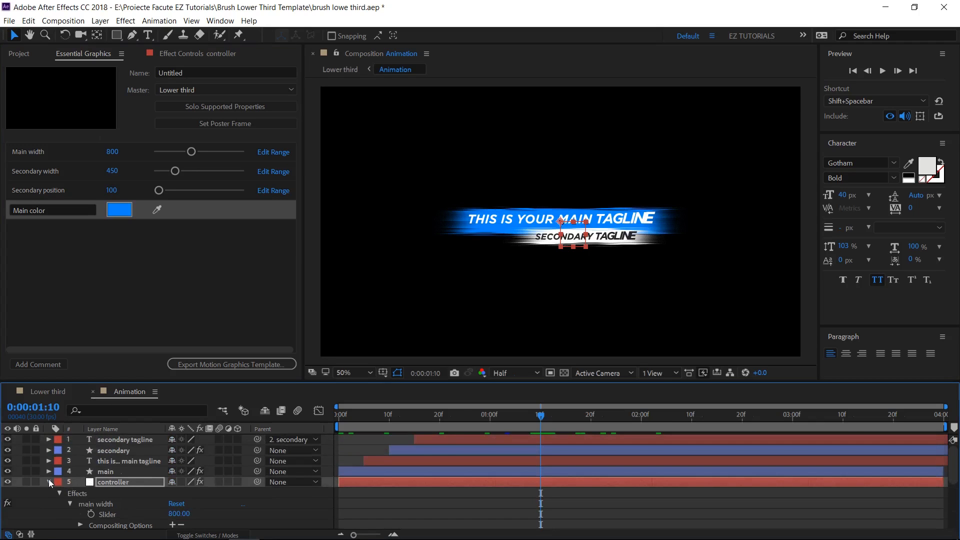
pyautogui.click(107, 462)
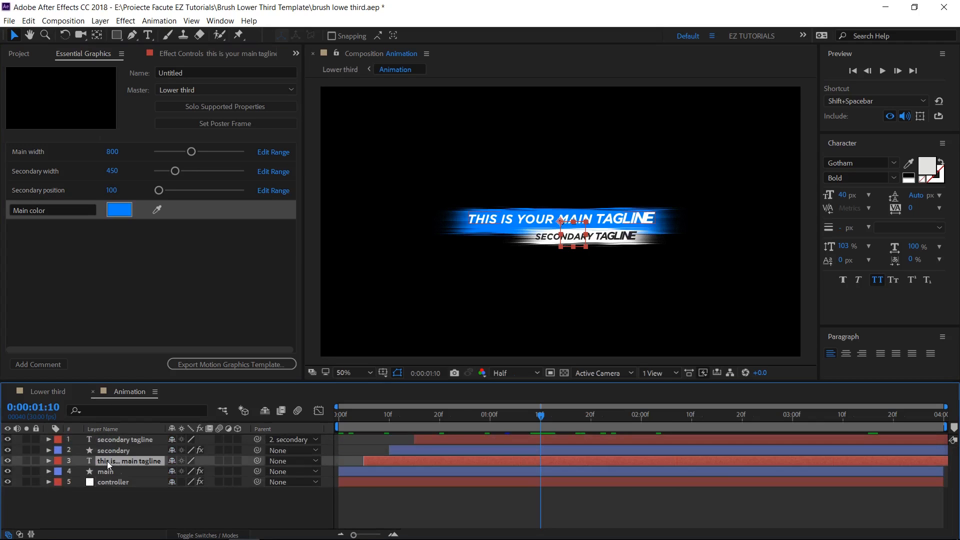
pyautogui.moveTo(115, 463); pyautogui.dragTo(109, 291)
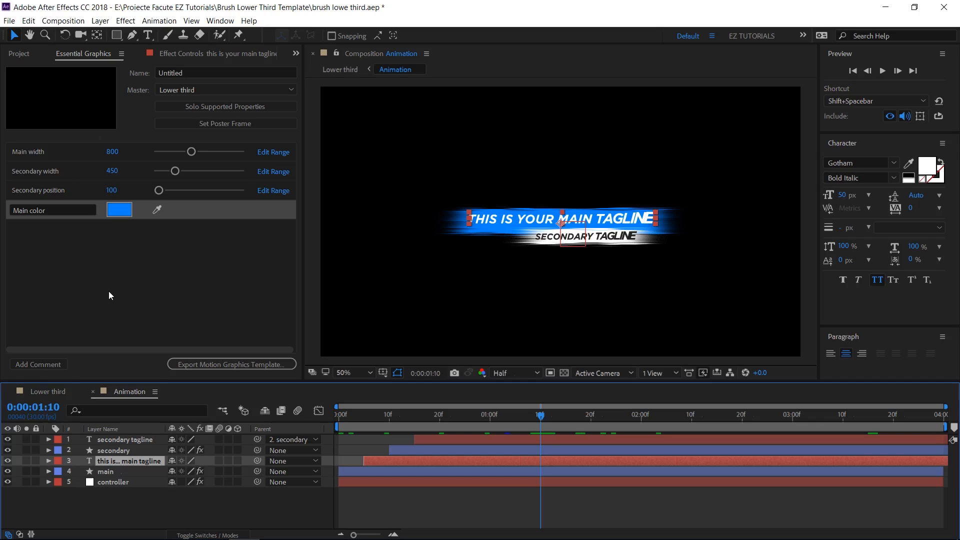
pyautogui.click(49, 460)
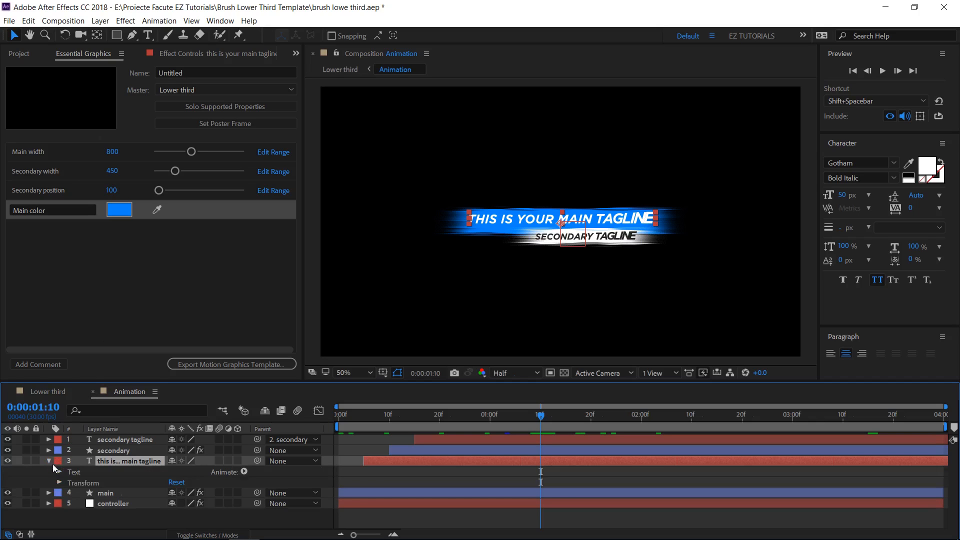
pyautogui.click(58, 471)
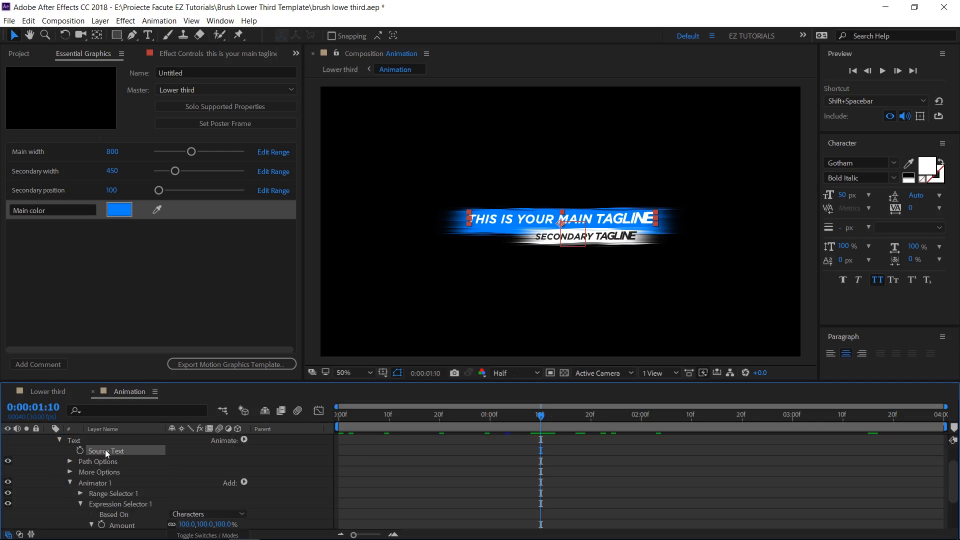
pyautogui.moveTo(105, 449); pyautogui.dragTo(83, 313)
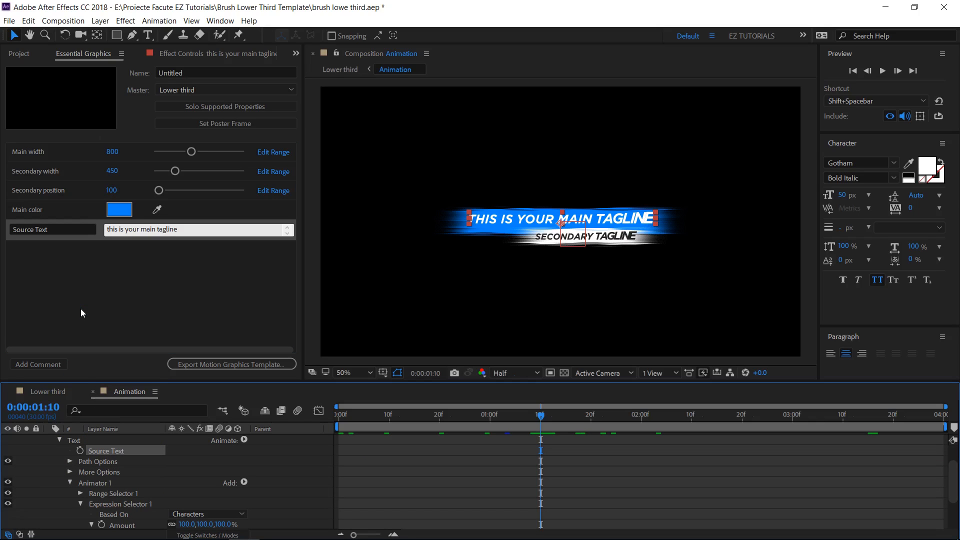
pyautogui.click(65, 234)
pyautogui.click(55, 229)
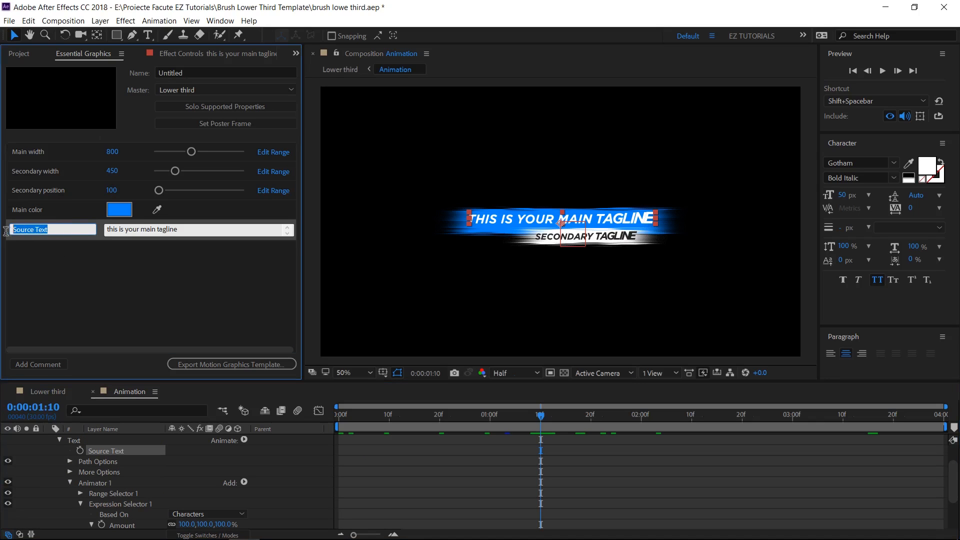
pyautogui.write('Main text')
pyautogui.press('Return')
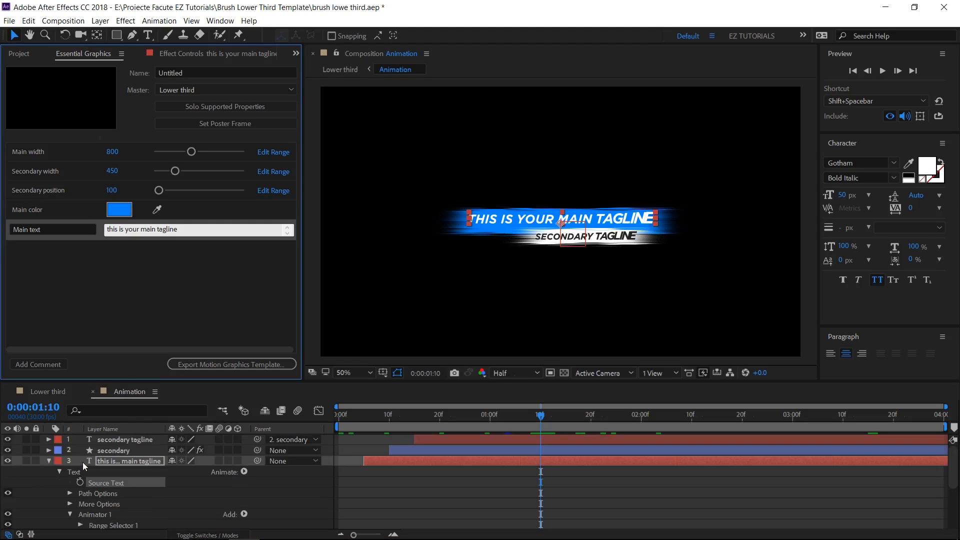
# Add the secondary tagline layer's Source Text property to the template and name it "Secondary text"
pyautogui.scroll(2, 93, 465)
pyautogui.click(50, 461)
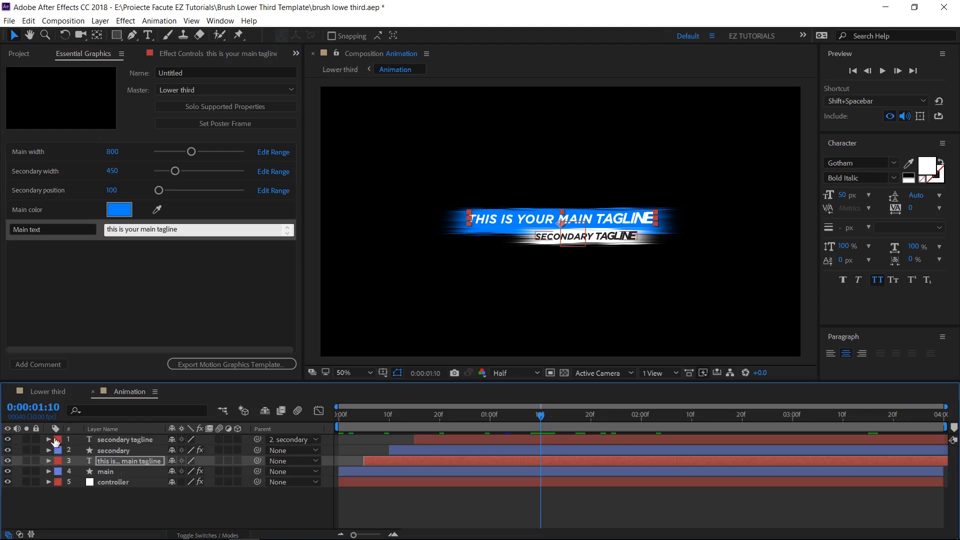
pyautogui.click(50, 440)
pyautogui.moveTo(111, 466); pyautogui.dragTo(75, 317)
pyautogui.click(12, 250)
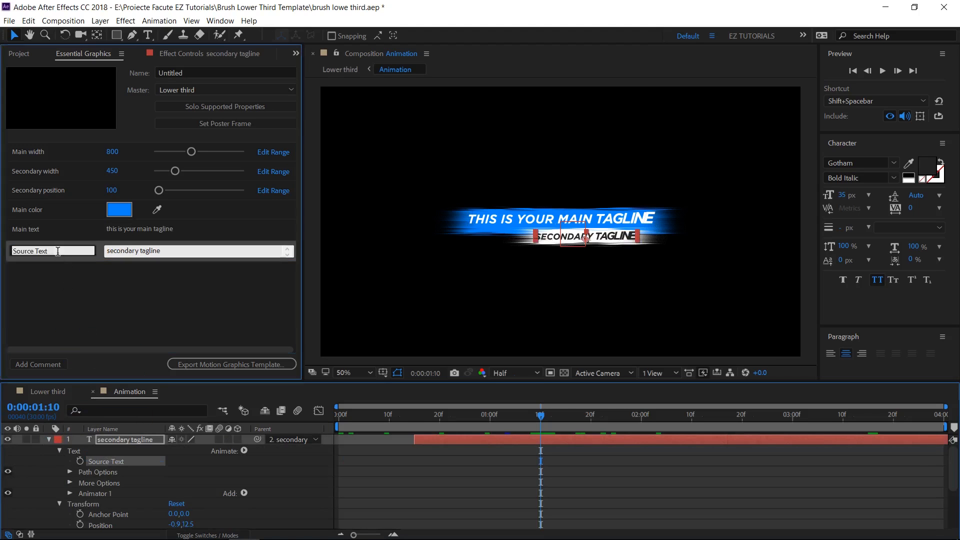
pyautogui.write('Secondary text')
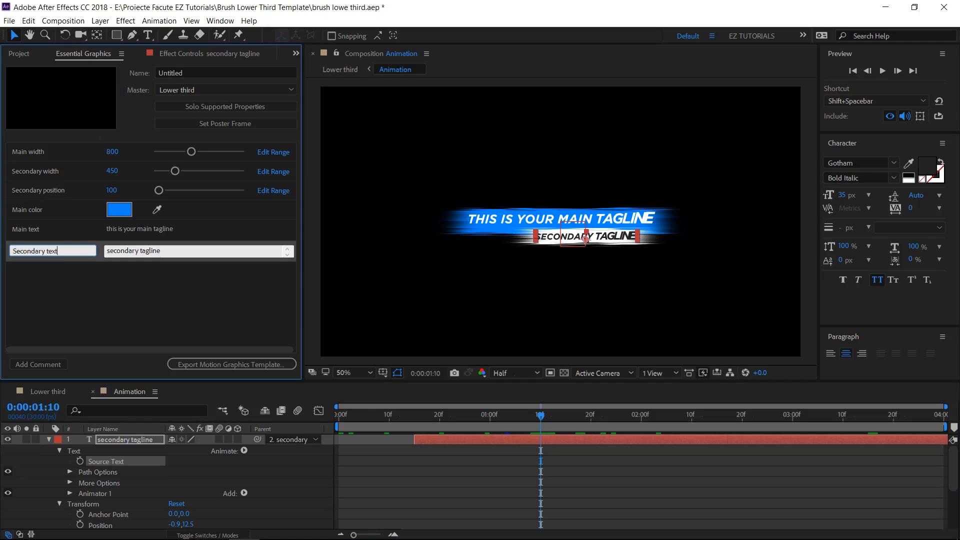
pyautogui.press('Return')
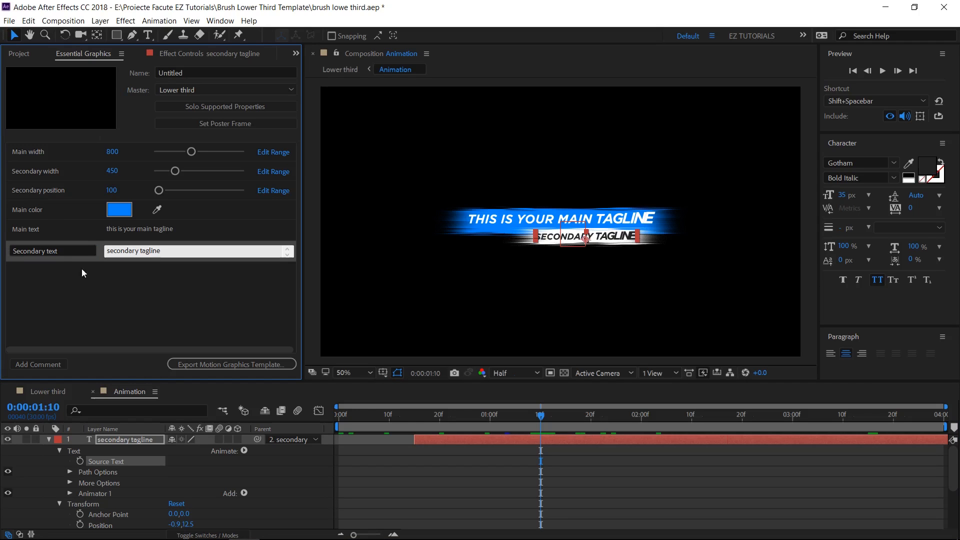
# Set the template's poster frame from the animation at 0:00:01:15
pyautogui.click(138, 312)
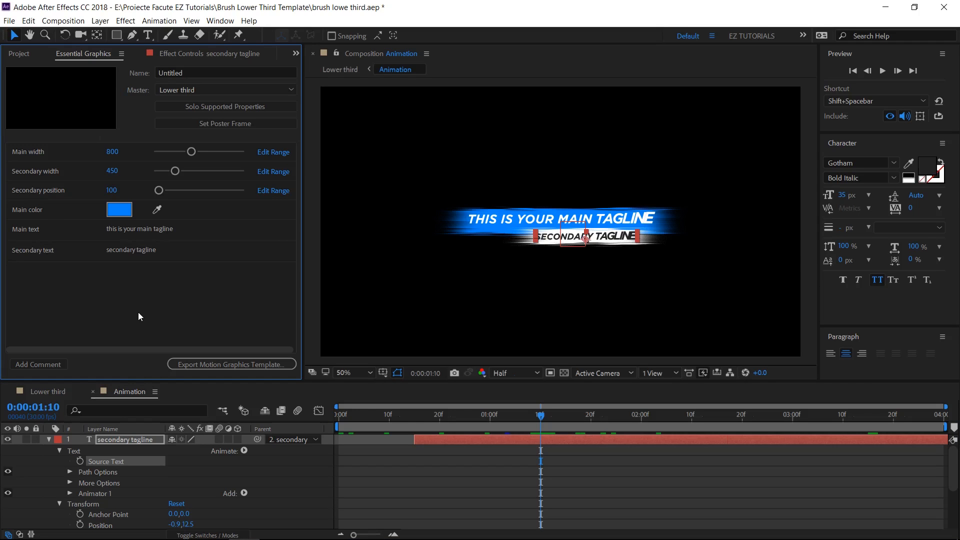
pyautogui.click(566, 422)
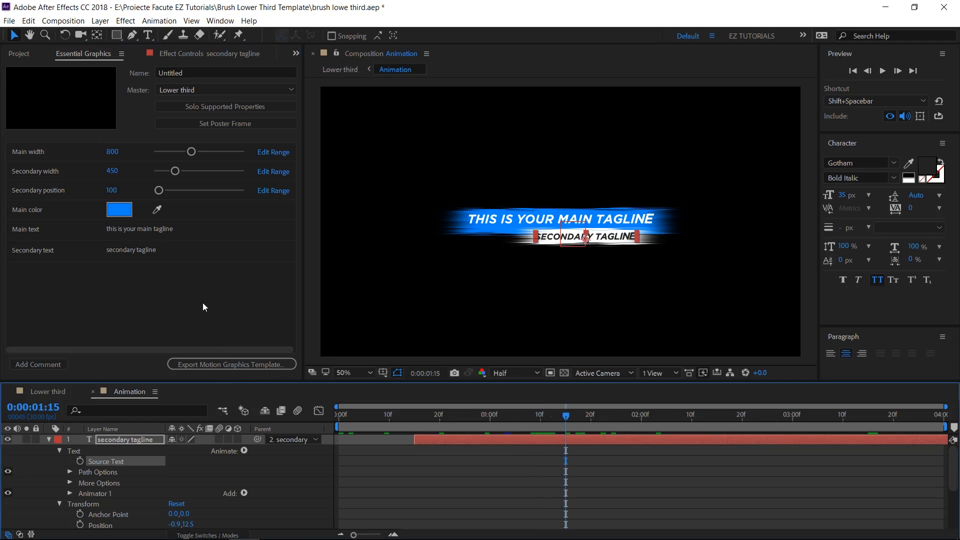
pyautogui.click(225, 125)
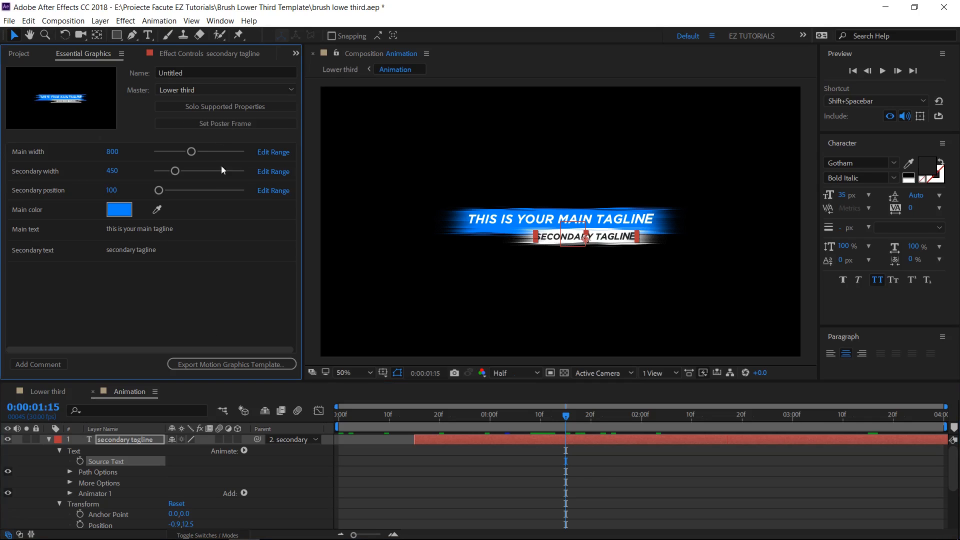
# Save the project and export the Motion Graphics template as "Brush lower third" into the Motion Graphics Example folder on the local drive
pyautogui.click(223, 366)
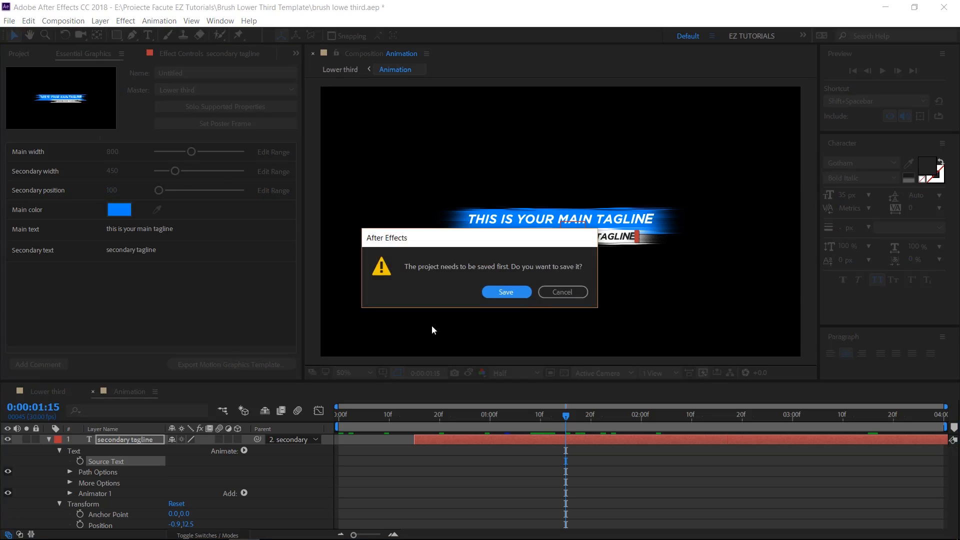
pyautogui.click(517, 290)
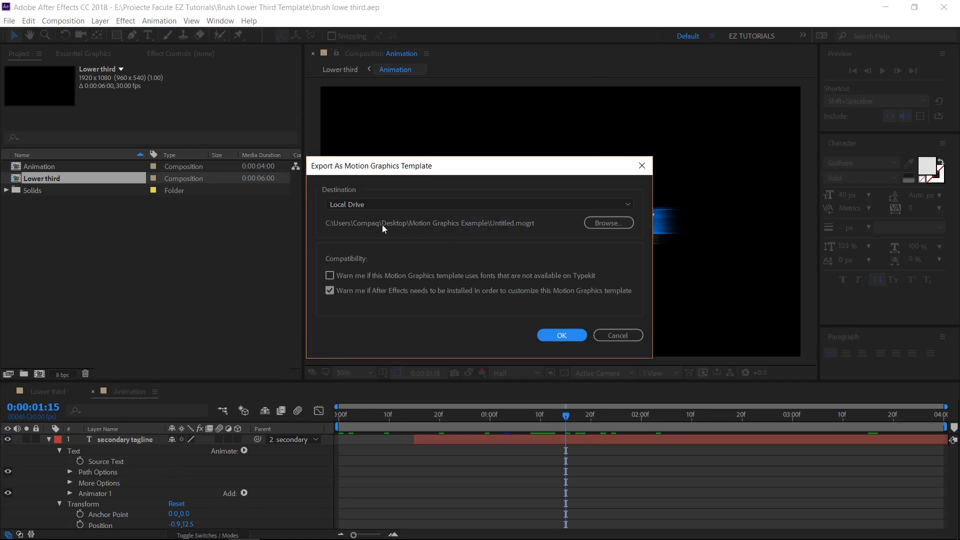
pyautogui.click(599, 225)
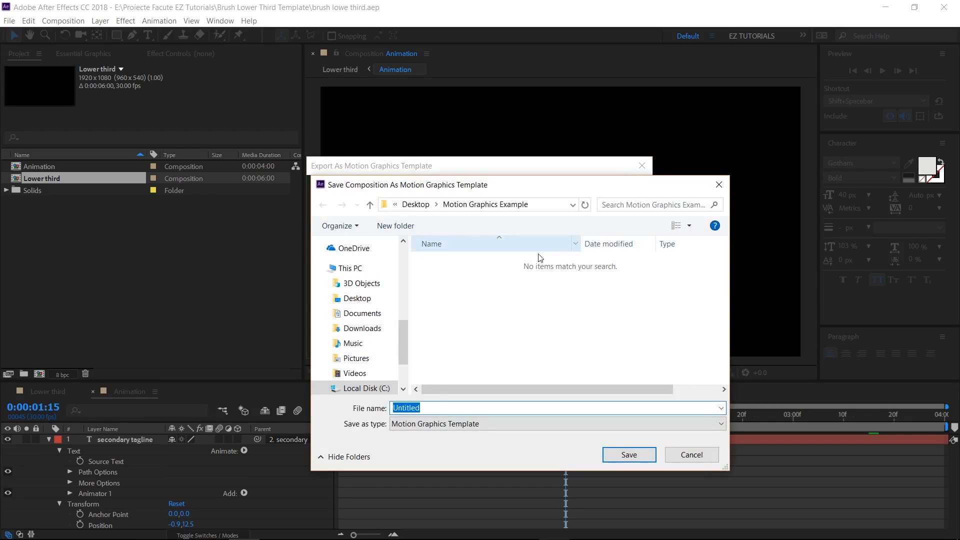
pyautogui.write('B')
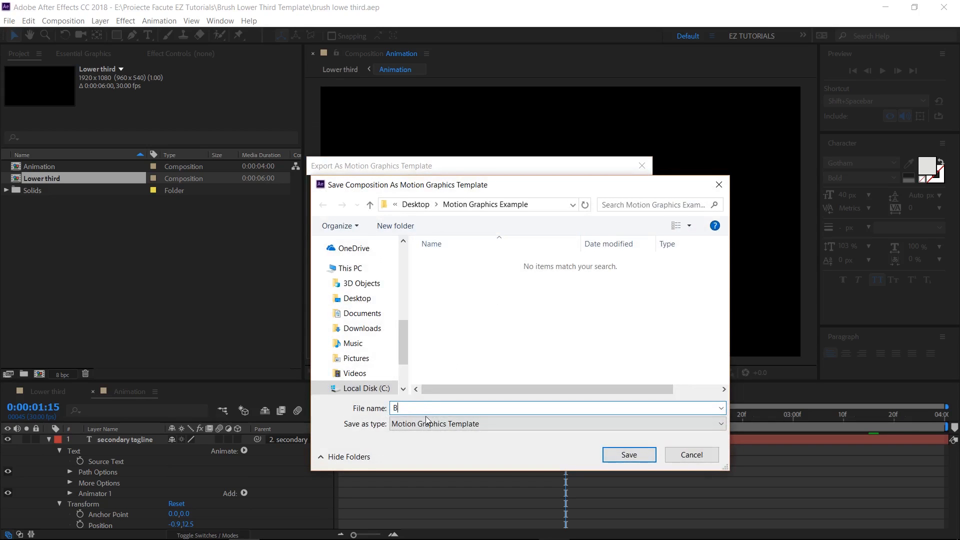
pyautogui.write('rush lower third')
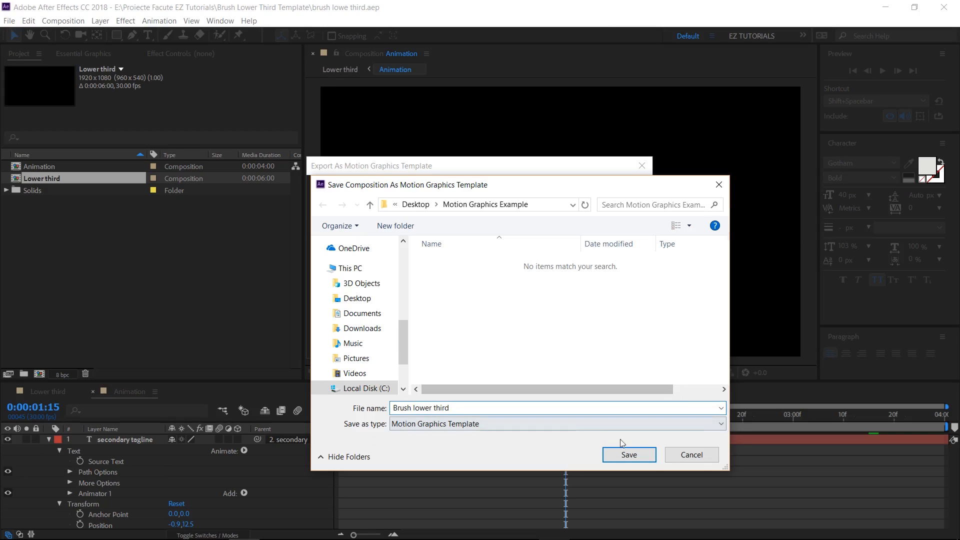
pyautogui.click(629, 455)
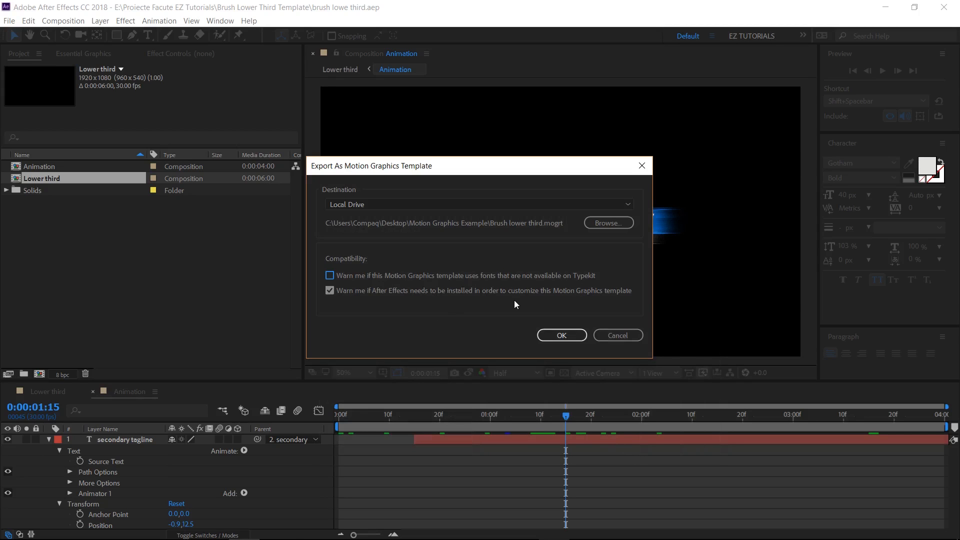
pyautogui.click(559, 338)
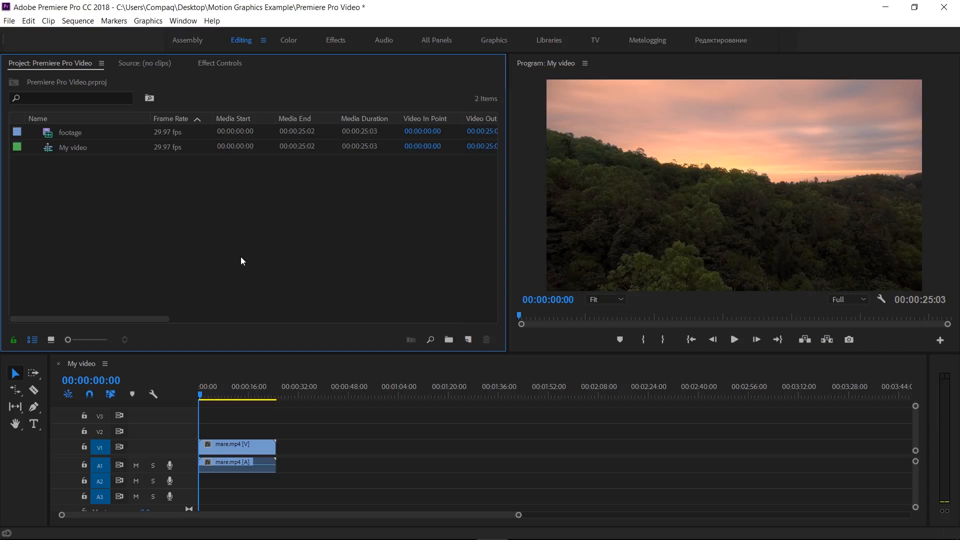
# In Premiere Pro, show Essential Graphics and install the "Brush lower third" Motion Graphics template
pyautogui.click(189, 24)
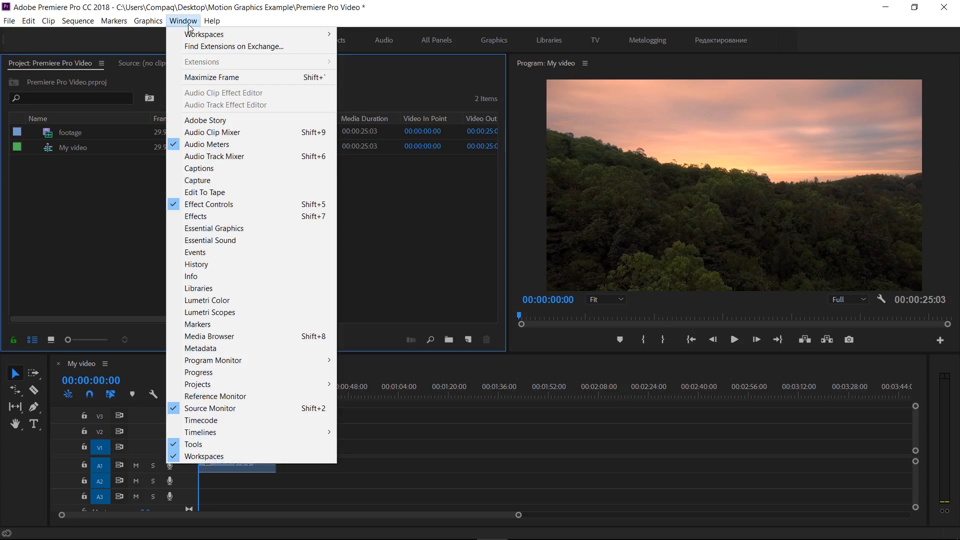
pyautogui.click(212, 229)
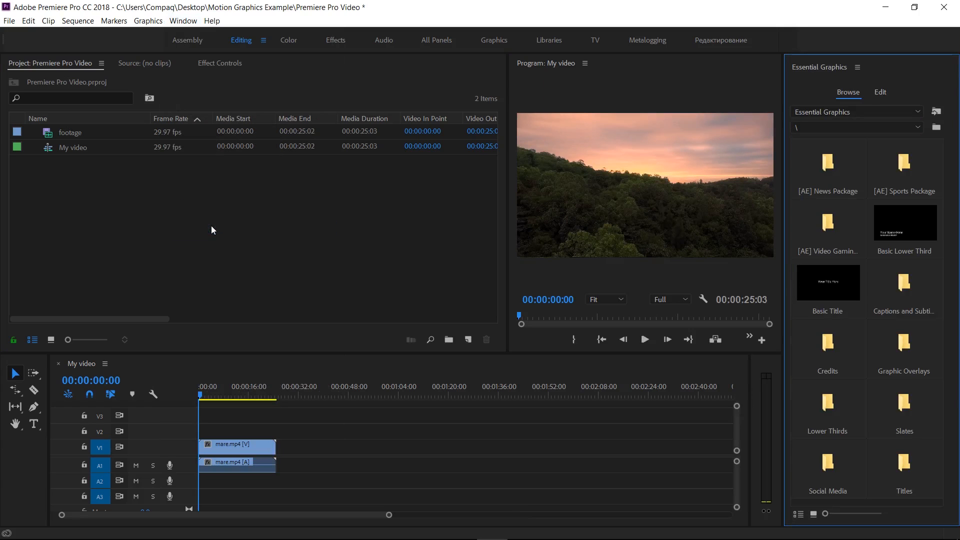
pyautogui.click(939, 113)
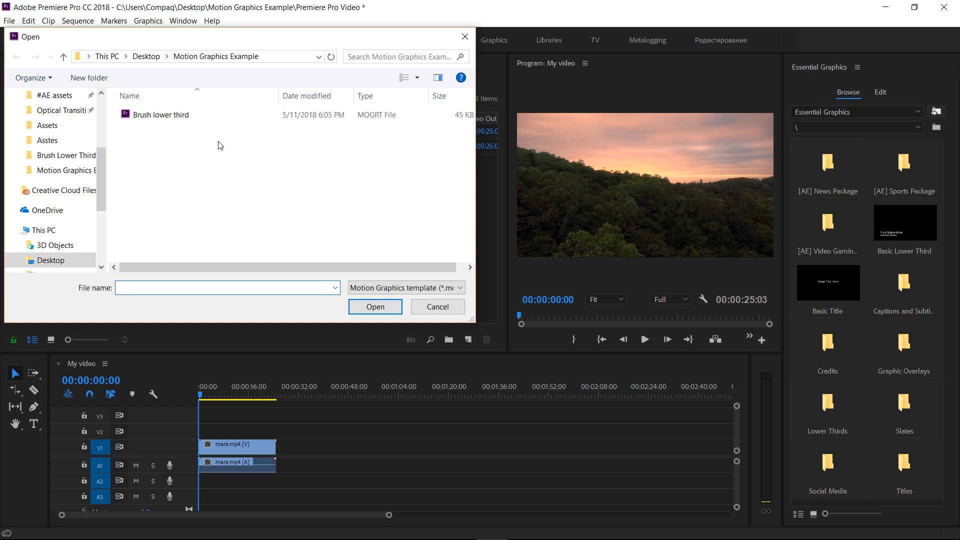
pyautogui.click(191, 116)
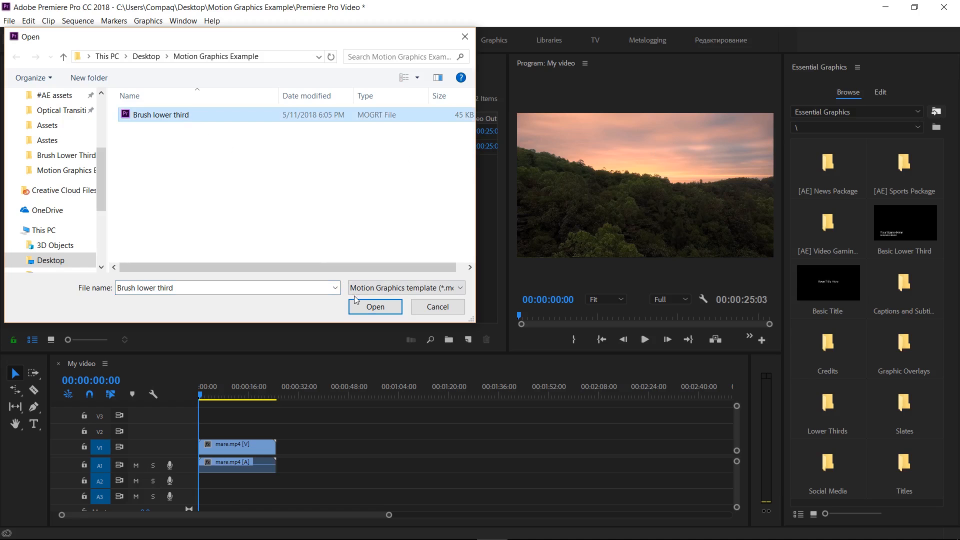
pyautogui.click(364, 310)
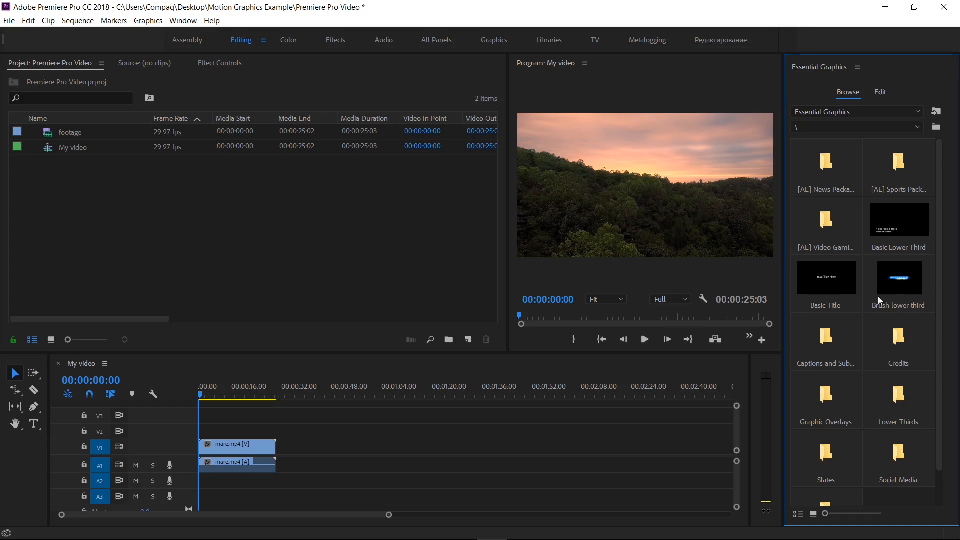
# Place the Brush lower third template on track V2 above the footage and show it at 00:00:11:12 in an enlarged program monitor
pyautogui.click(905, 288)
pyautogui.moveTo(743, 342)
pyautogui.mouseDown()
pyautogui.moveTo(248, 417)
pyautogui.moveTo(226, 430)
pyautogui.mouseUp()
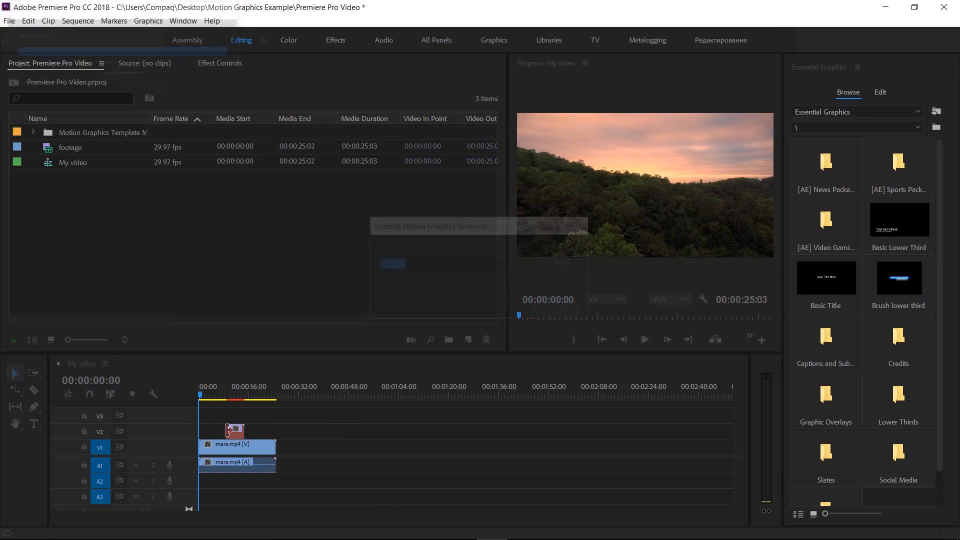
pyautogui.click(235, 395)
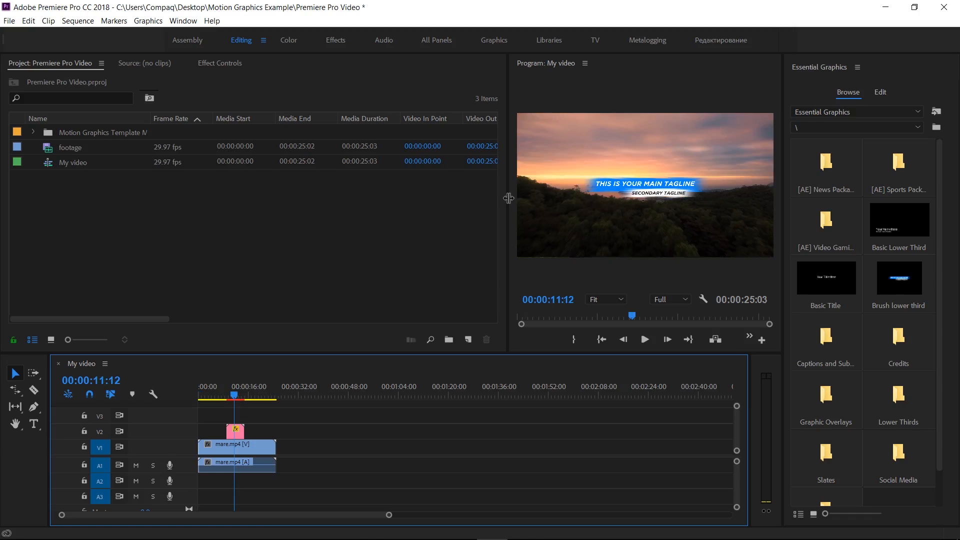
pyautogui.moveTo(508, 200); pyautogui.dragTo(382, 212)
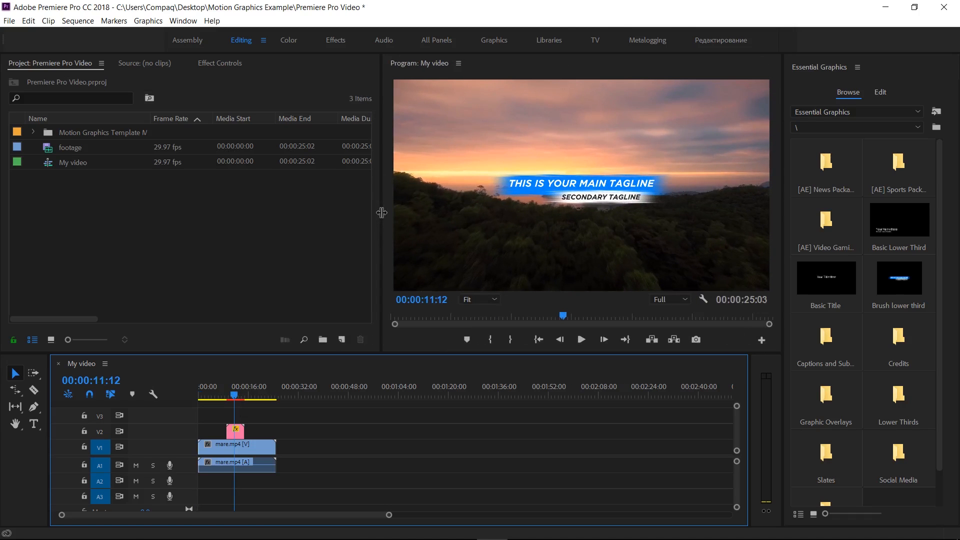
# Set the lower third graphic's main width to 1,117 and its secondary width to 177
pyautogui.click(234, 431)
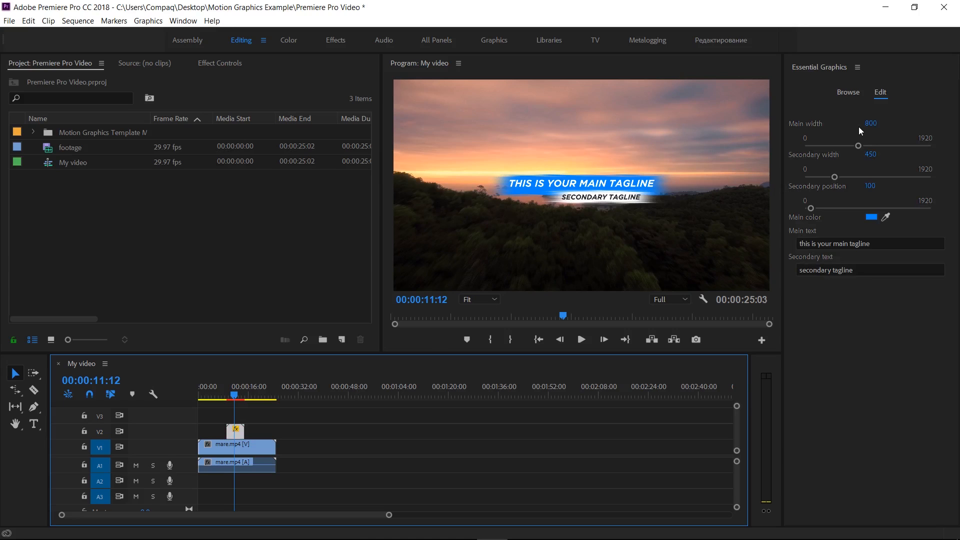
pyautogui.moveTo(872, 125); pyautogui.dragTo(931, 125)
pyautogui.moveTo(871, 154); pyautogui.dragTo(802, 155)
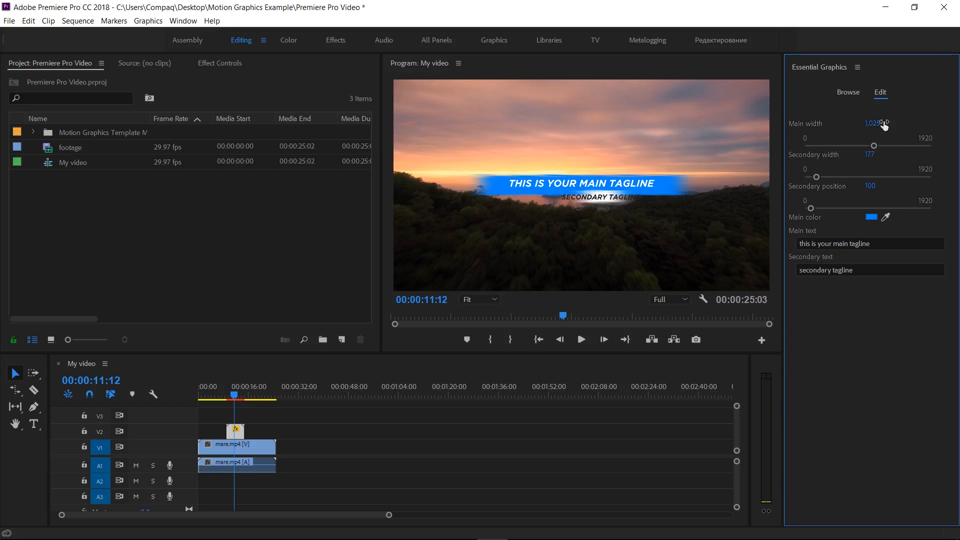
pyautogui.moveTo(881, 124); pyautogui.dragTo(927, 125)
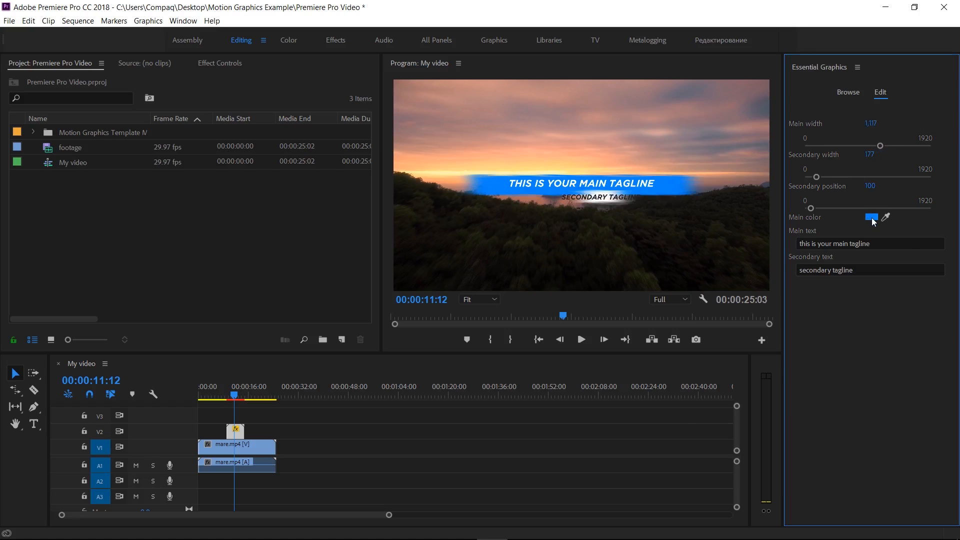
# Change the lower third's main color to bright green
pyautogui.click(872, 217)
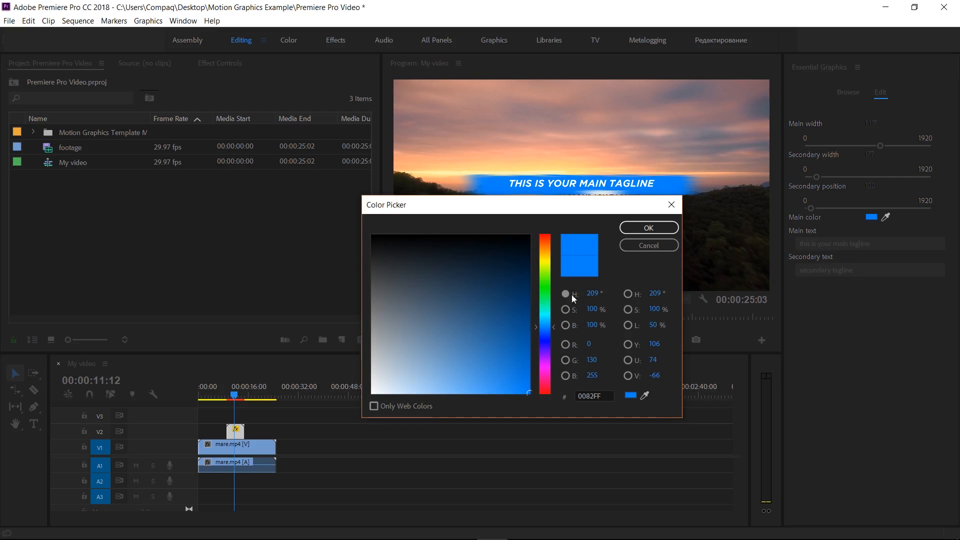
pyautogui.click(546, 314)
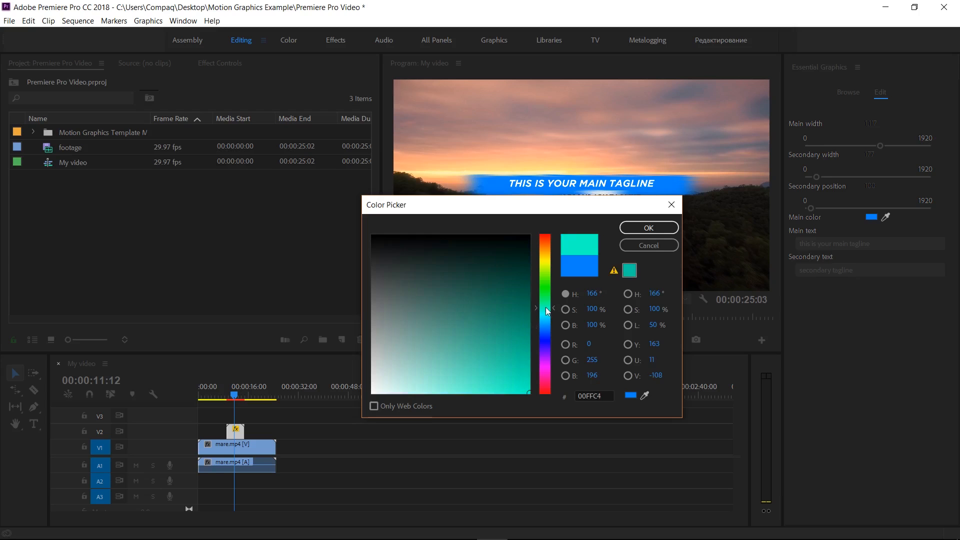
pyautogui.click(546, 275)
pyautogui.click(648, 228)
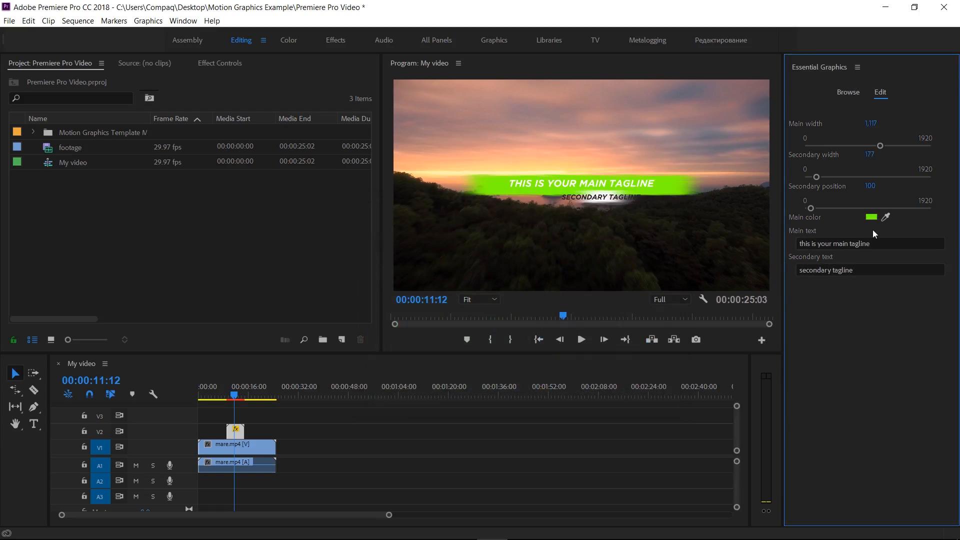
# Sample the lower third's main color from the sky in the footage and set the main text to "the magic of nature"
pyautogui.click(886, 215)
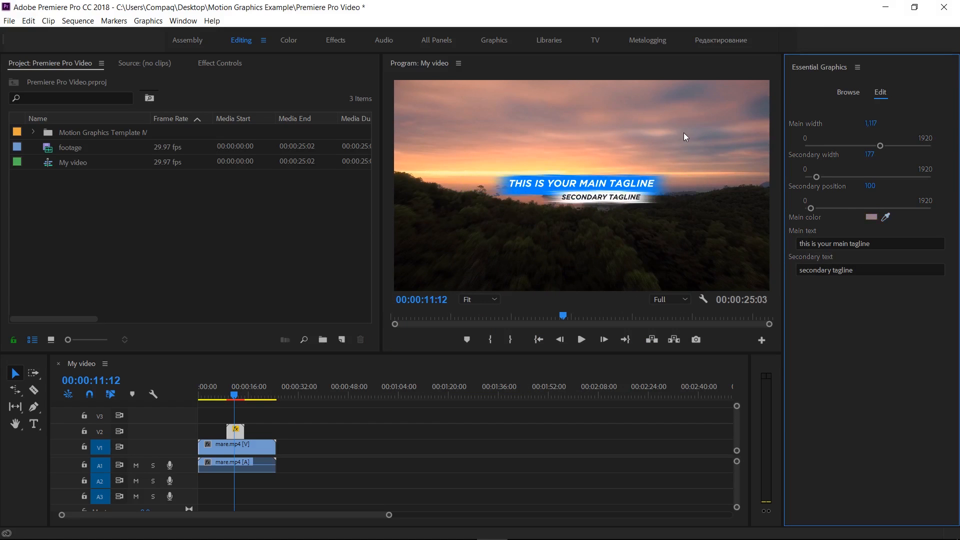
pyautogui.click(692, 150)
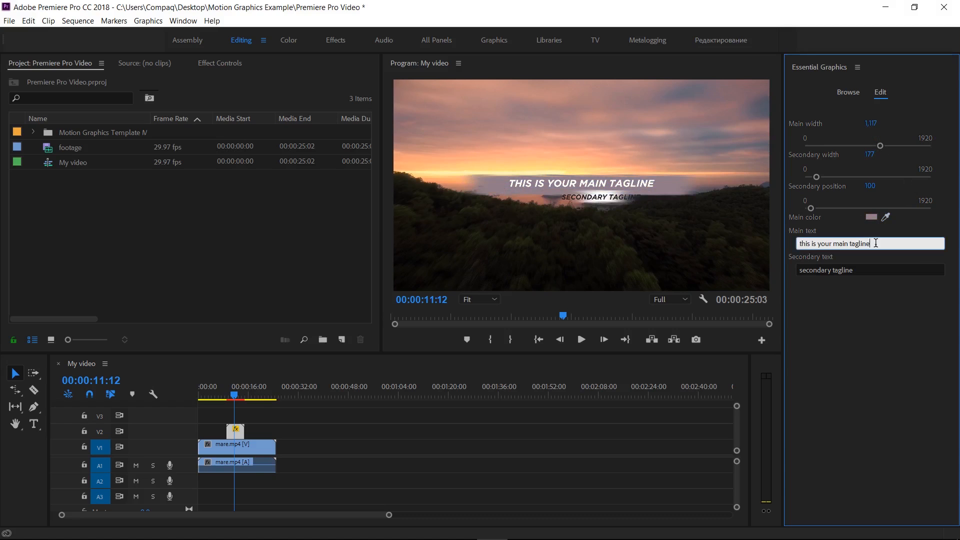
pyautogui.moveTo(875, 244); pyautogui.dragTo(753, 246)
pyautogui.write('the magic of nature')
pyautogui.press('Return')
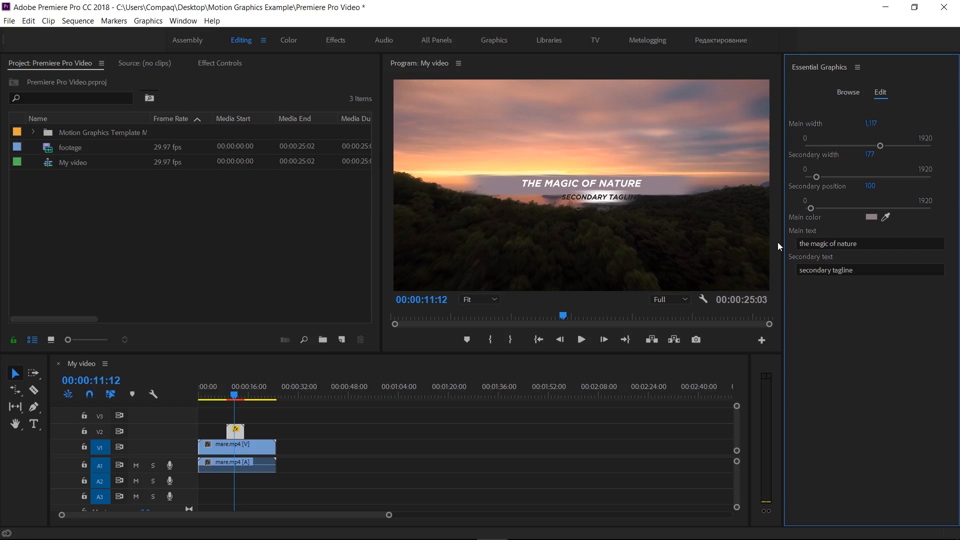
# Set the lower third's secondary text to "tropical forest"
pyautogui.click(857, 270)
pyautogui.write('trop')
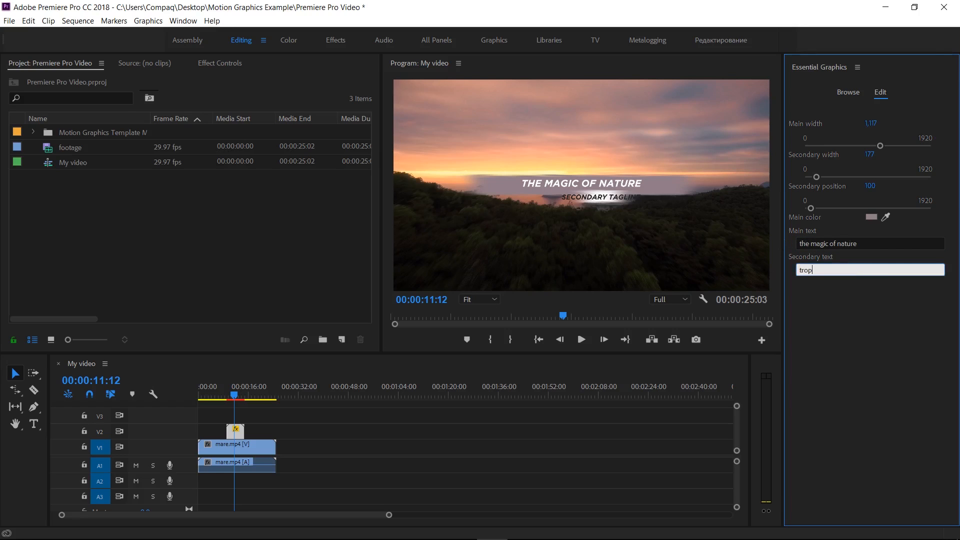
pyautogui.write('ical forest')
pyautogui.press('Return')
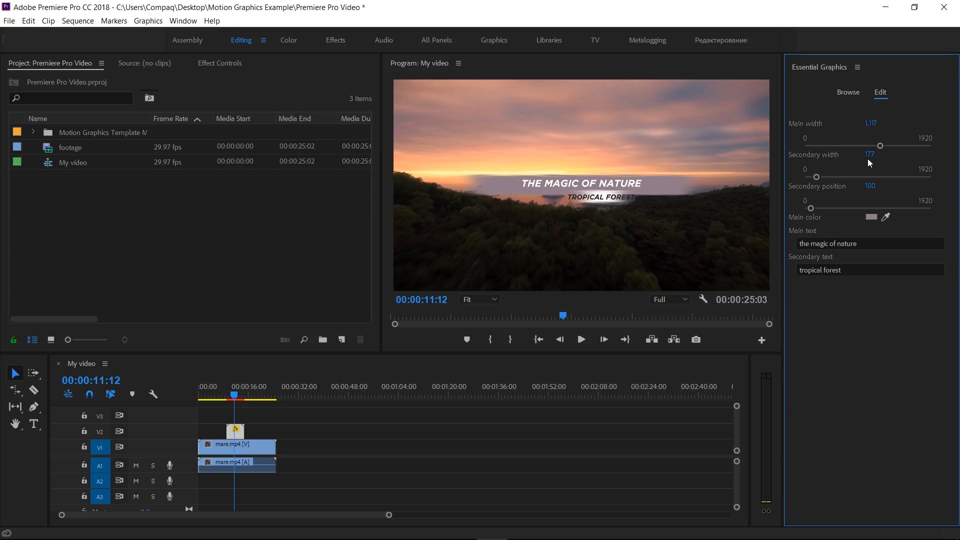
# Set the graphic's secondary width to 440, main width to 894 and secondary position to 0
pyautogui.moveTo(869, 155); pyautogui.dragTo(954, 155)
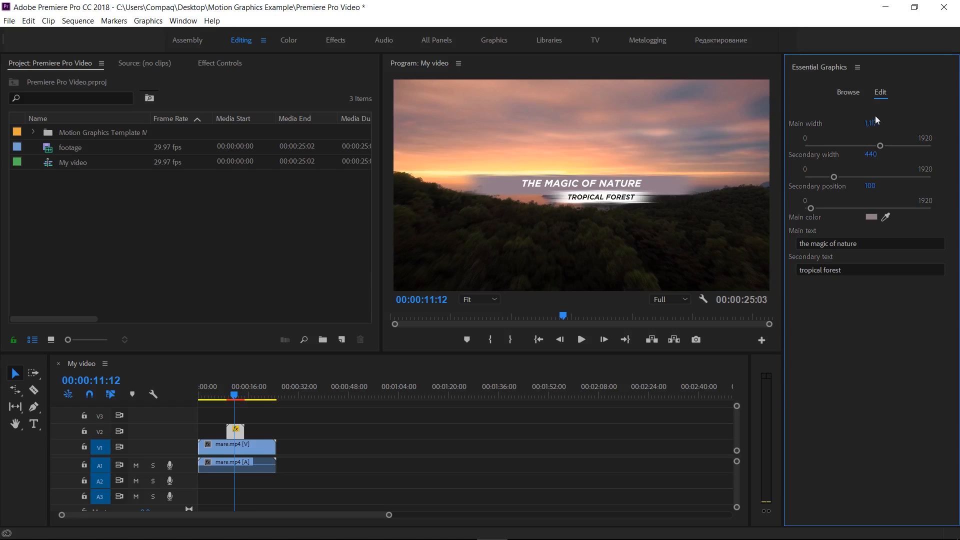
pyautogui.moveTo(875, 119); pyautogui.dragTo(805, 118)
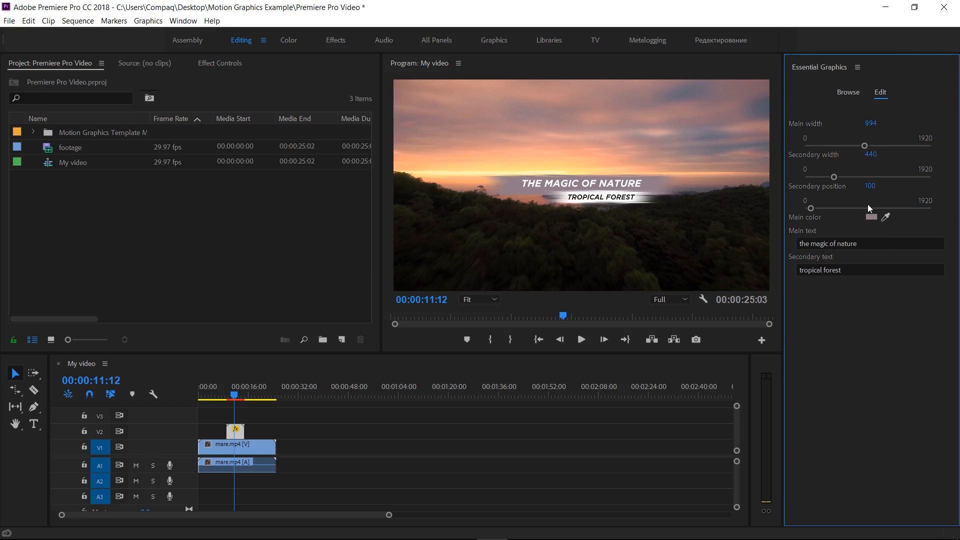
pyautogui.moveTo(869, 186); pyautogui.dragTo(850, 186)
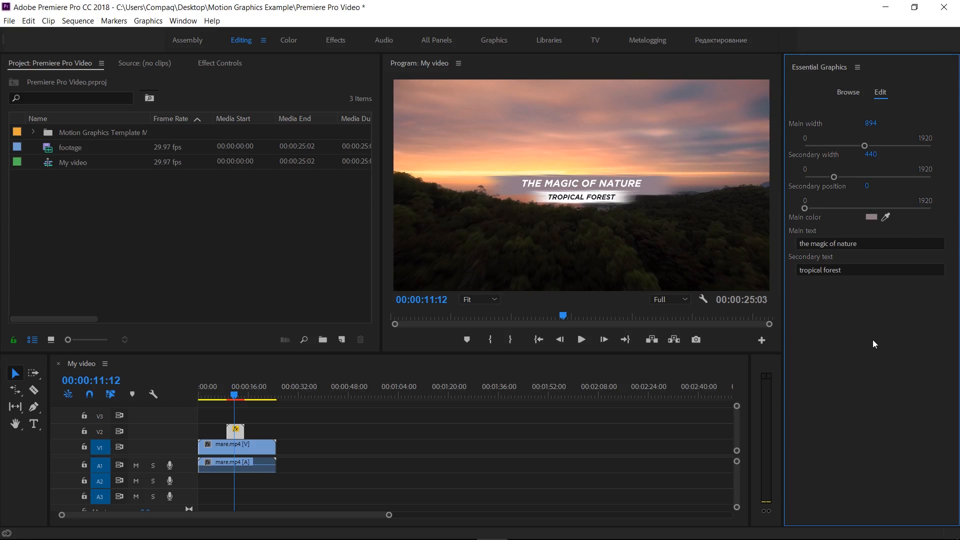
# Move the lower third toward the lower left of the frame by setting its Motion position to 602, 896
pyautogui.click(220, 63)
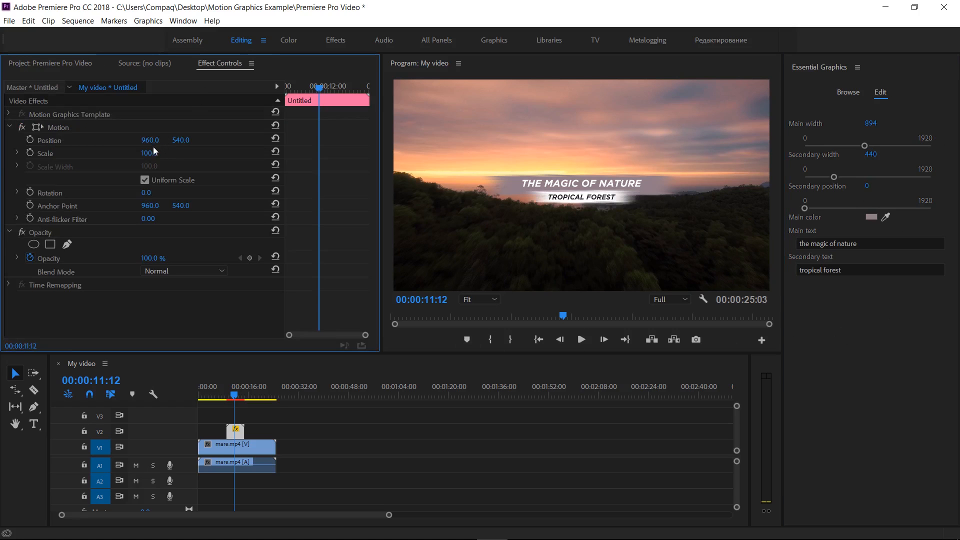
pyautogui.moveTo(181, 140); pyautogui.dragTo(256, 140)
pyautogui.moveTo(149, 140)
pyautogui.mouseDown()
pyautogui.moveTo(10, 140)
pyautogui.moveTo(154, 141)
pyautogui.mouseUp()
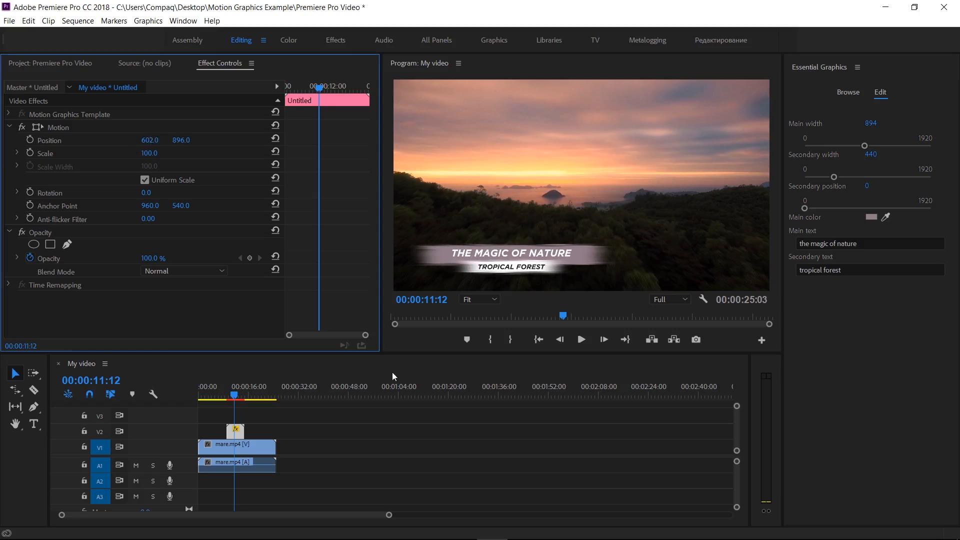
# Place a second Brush lower third template at the start of track V2 with the playhead at 00:00:03:18
pyautogui.click(235, 397)
pyautogui.moveTo(235, 397); pyautogui.dragTo(209, 397)
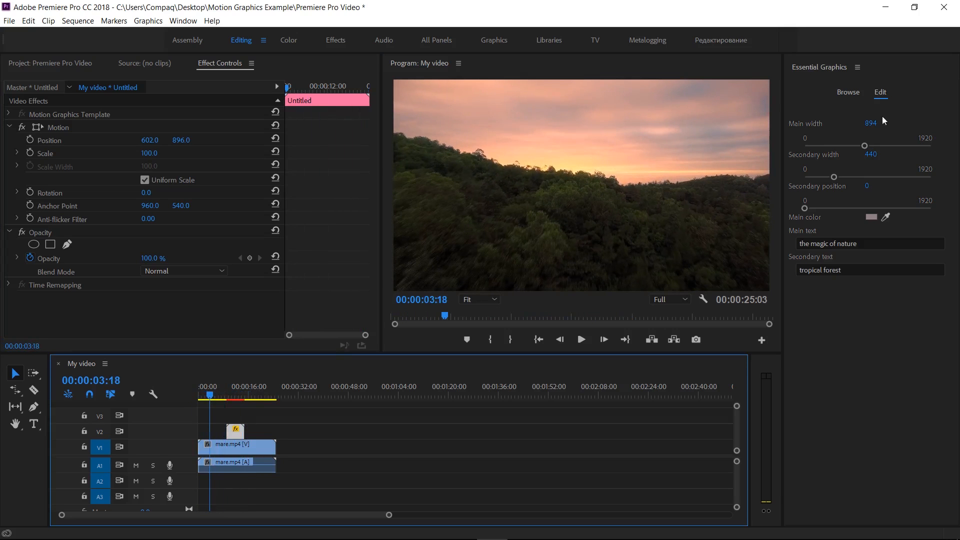
pyautogui.click(846, 93)
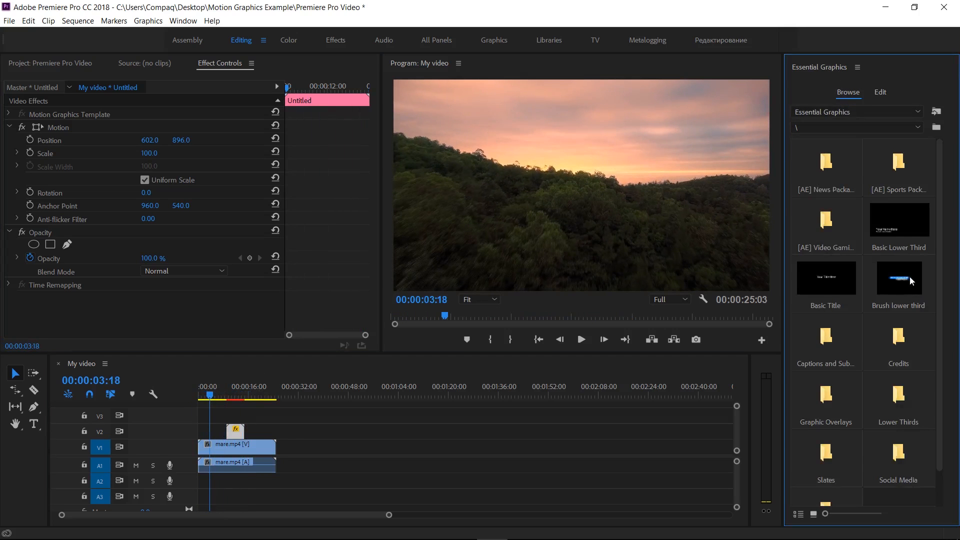
pyautogui.moveTo(431, 344)
pyautogui.mouseDown()
pyautogui.moveTo(250, 430)
pyautogui.moveTo(206, 437)
pyautogui.mouseUp()
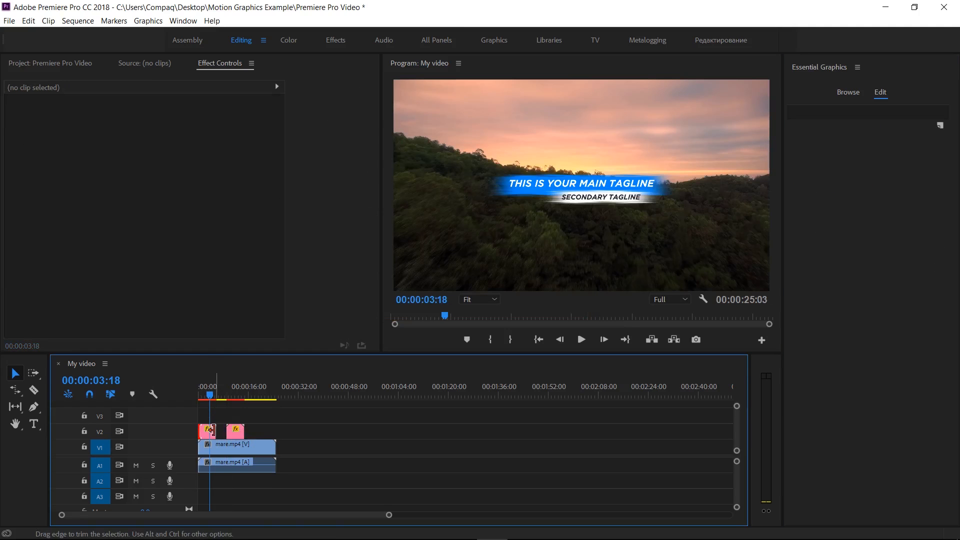
# Show the new graphic's editable controls and compare both lower thirds at 00:00:11:06 and 00:00:04:00
pyautogui.click(208, 431)
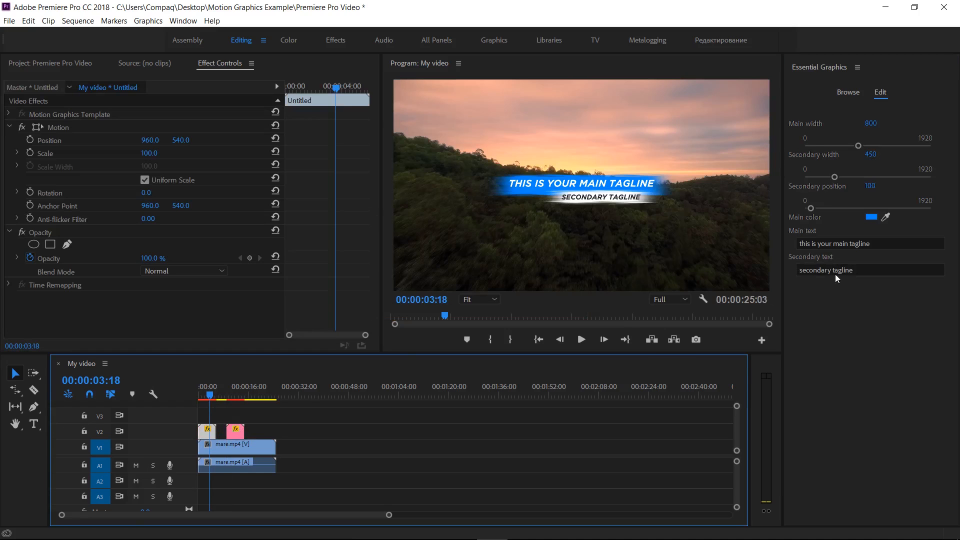
pyautogui.click(233, 393)
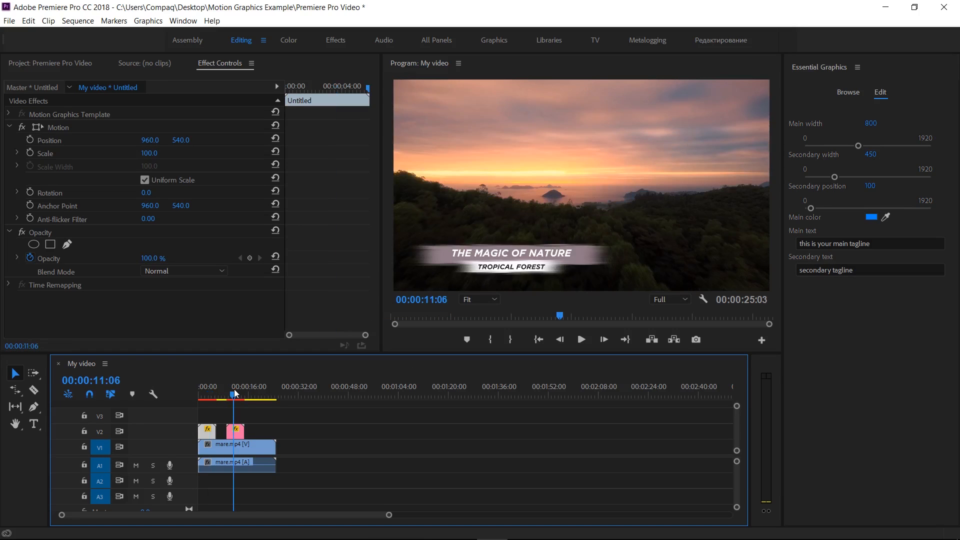
pyautogui.click(212, 396)
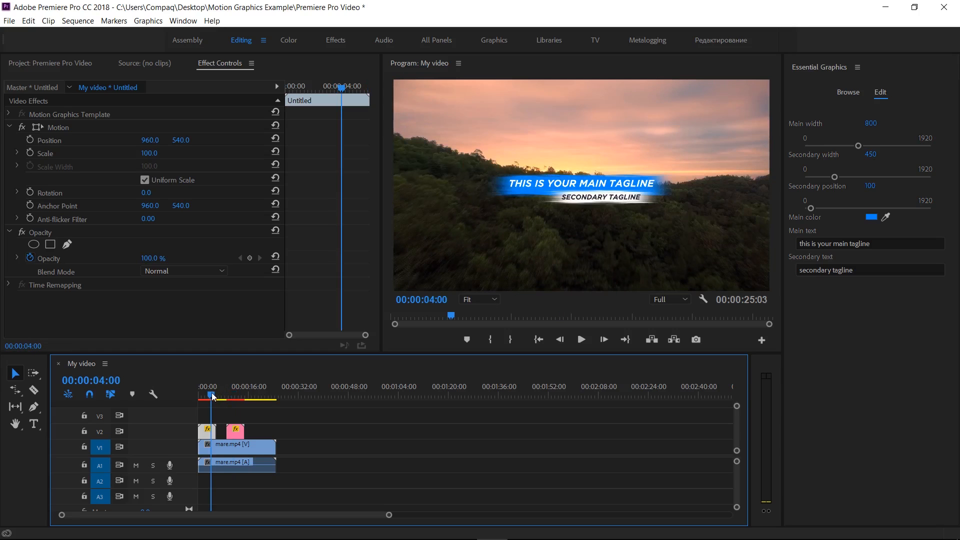